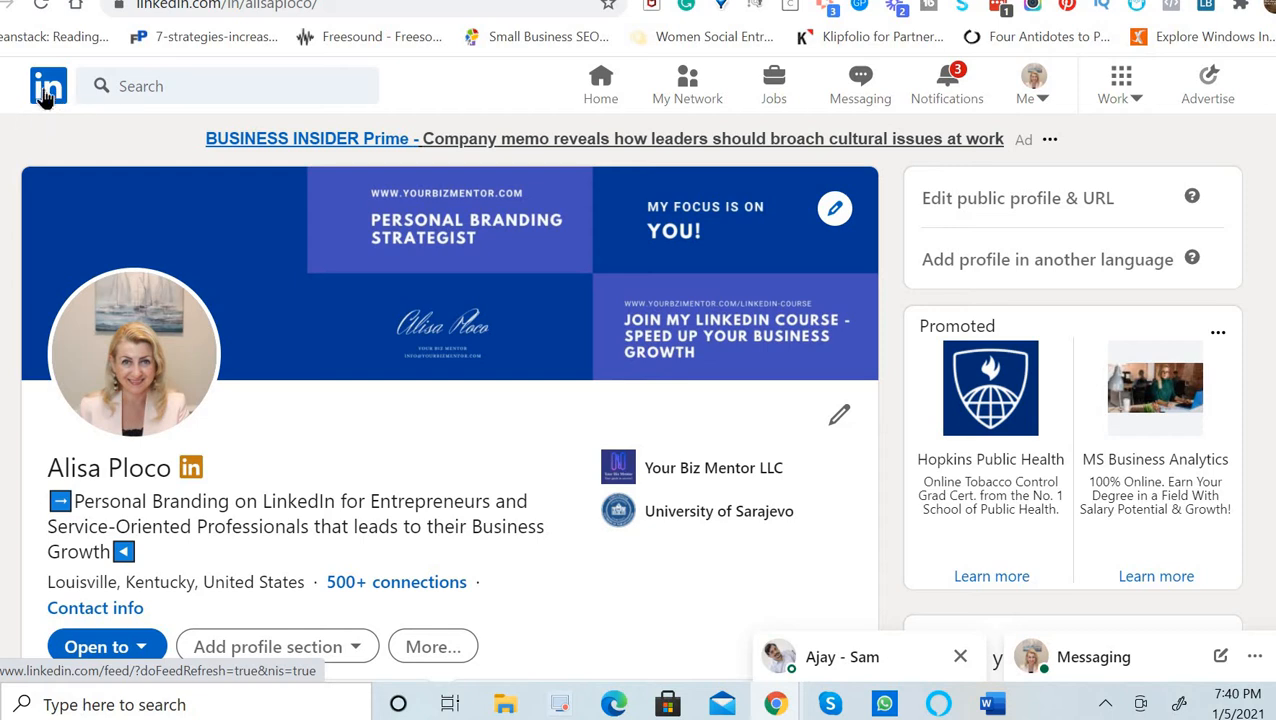
Go to the LinkedIn home feed and scroll until the sidebar's Events section shows.
click(52, 92)
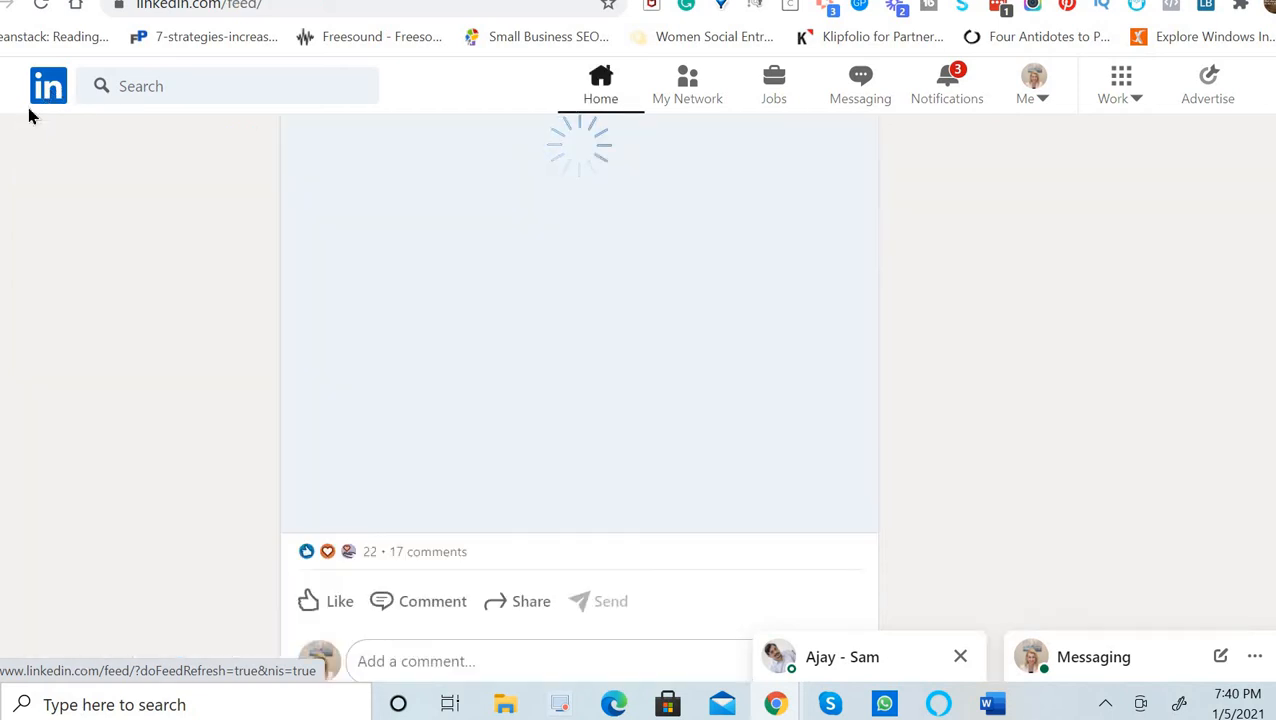
scroll(705, 290, down, 3)
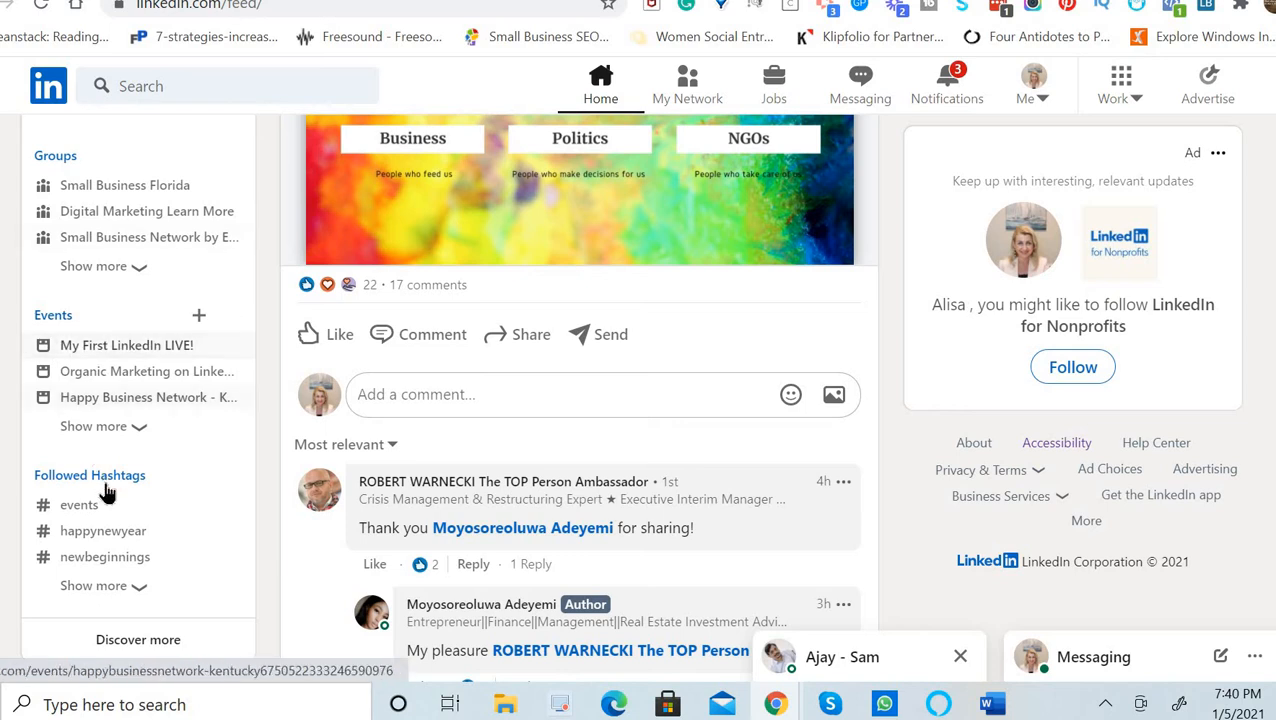
click(54, 316)
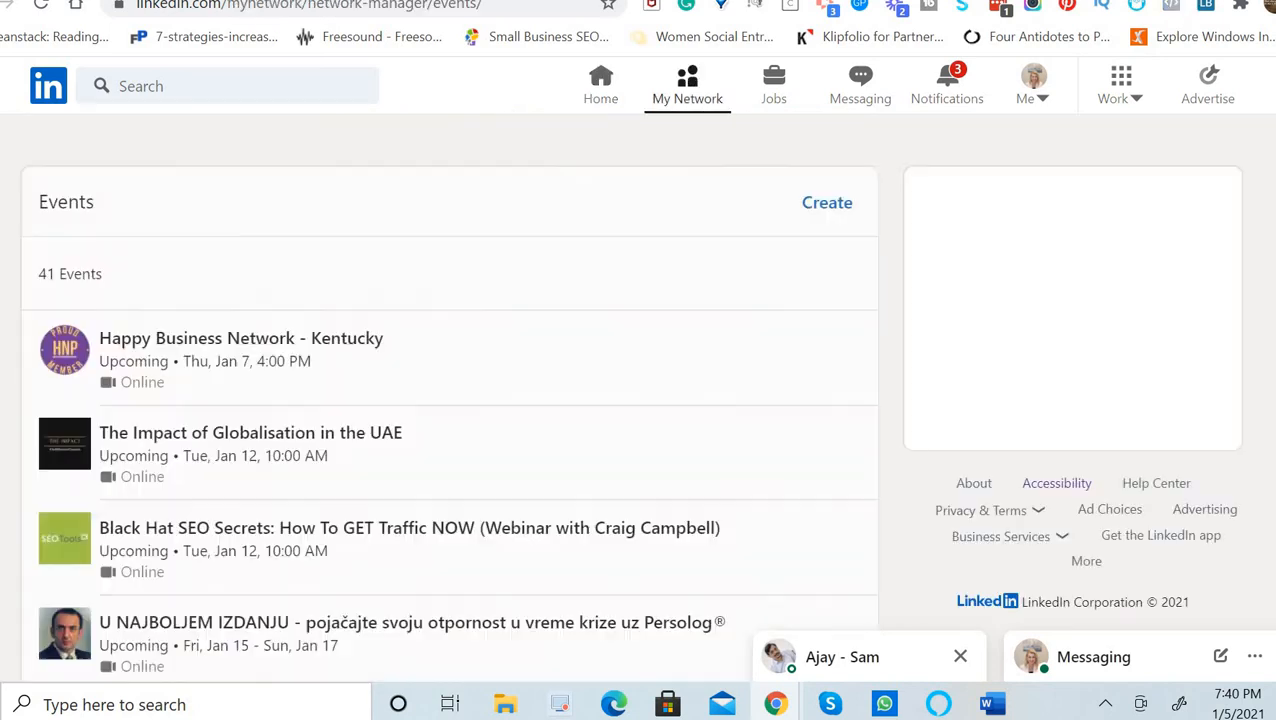
scroll(843, 461, down, 1)
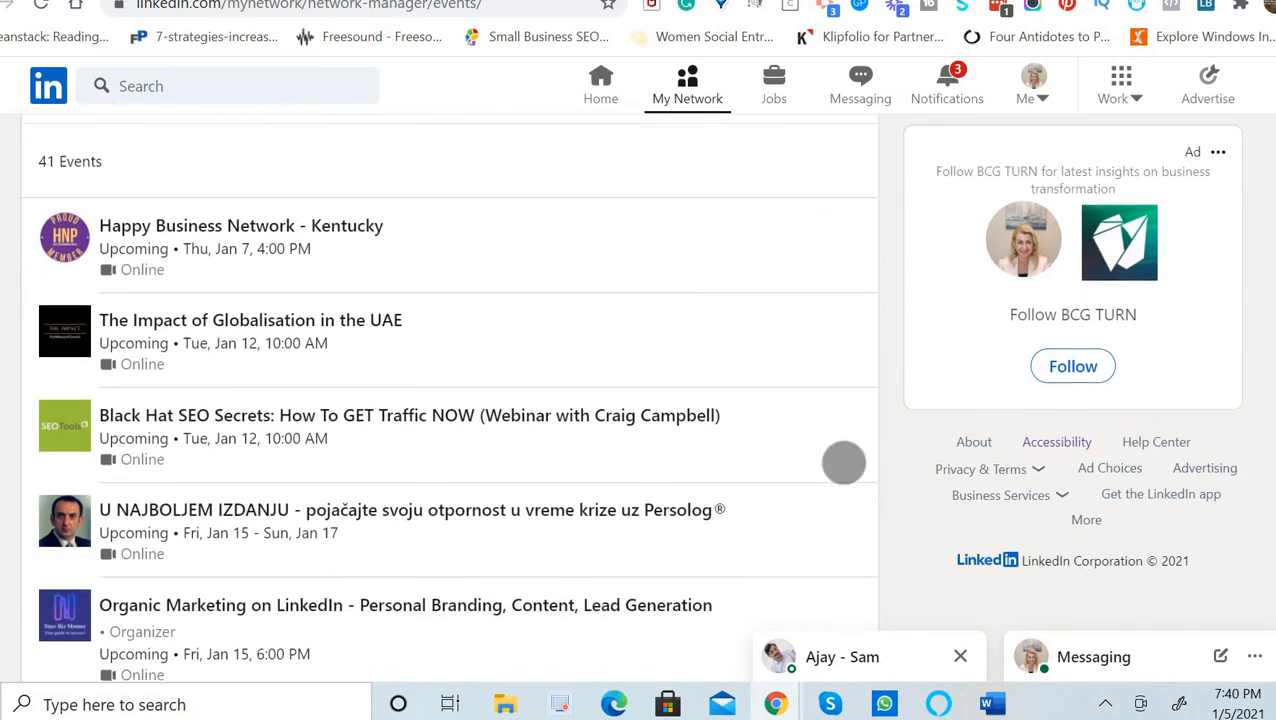
scroll(851, 413, down, 2)
scroll(826, 420, down, 2)
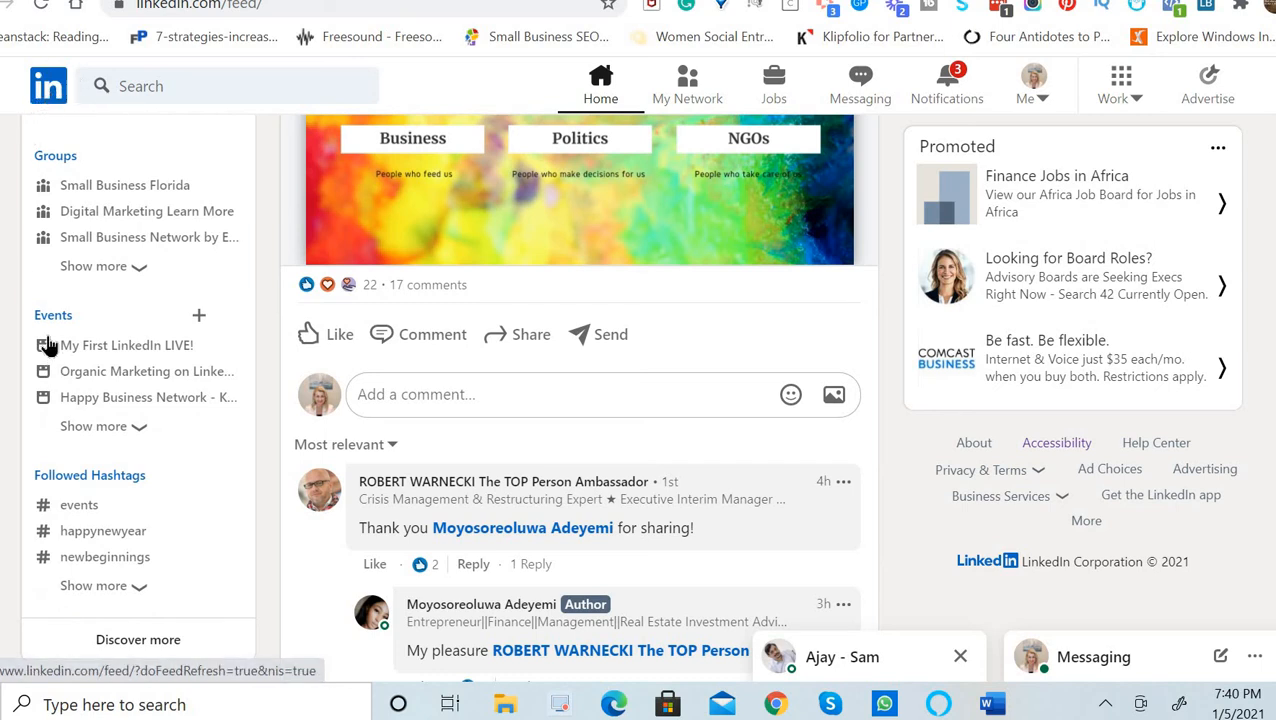
Start a new LinkedIn event and choose Upload cover image for its banner.
click(198, 316)
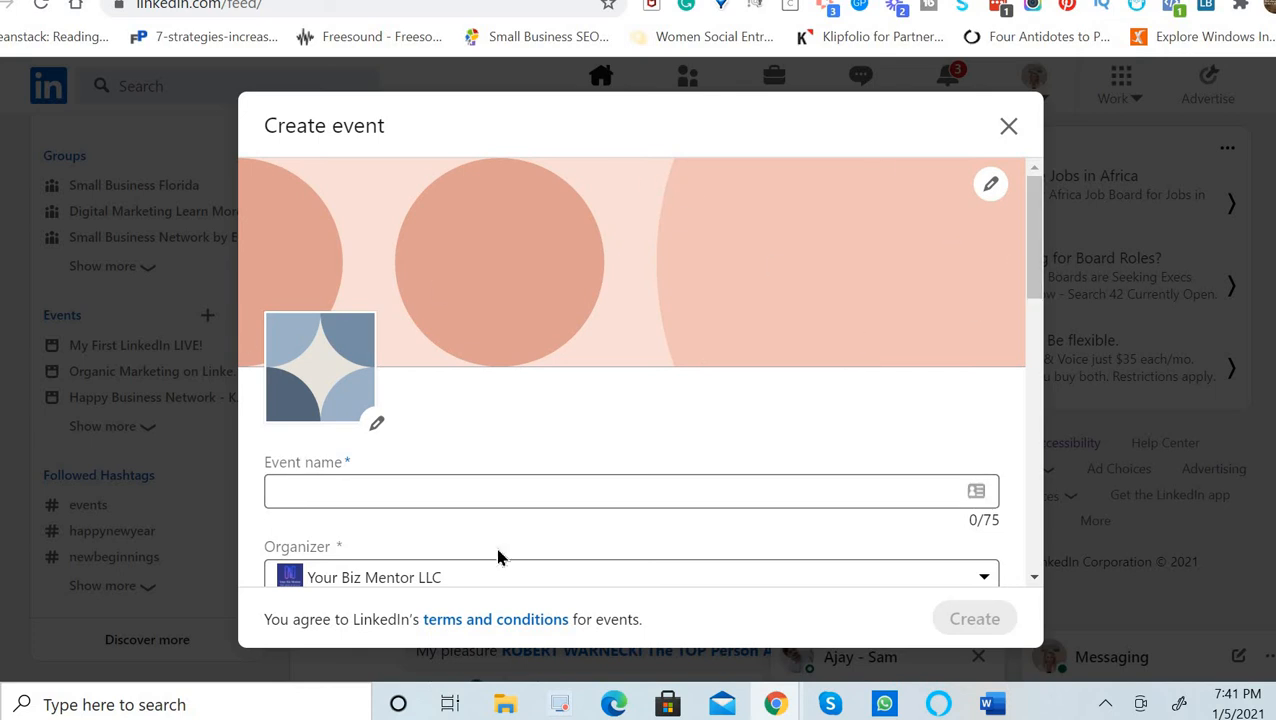
click(991, 190)
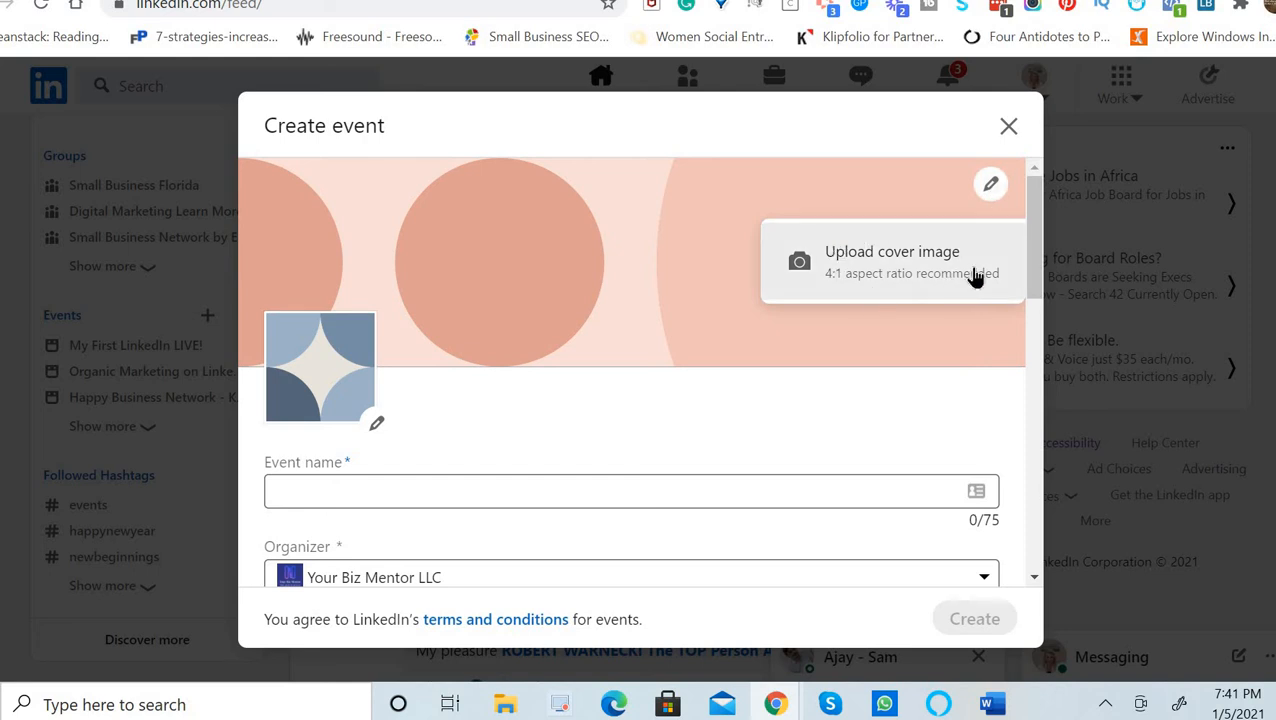
click(921, 279)
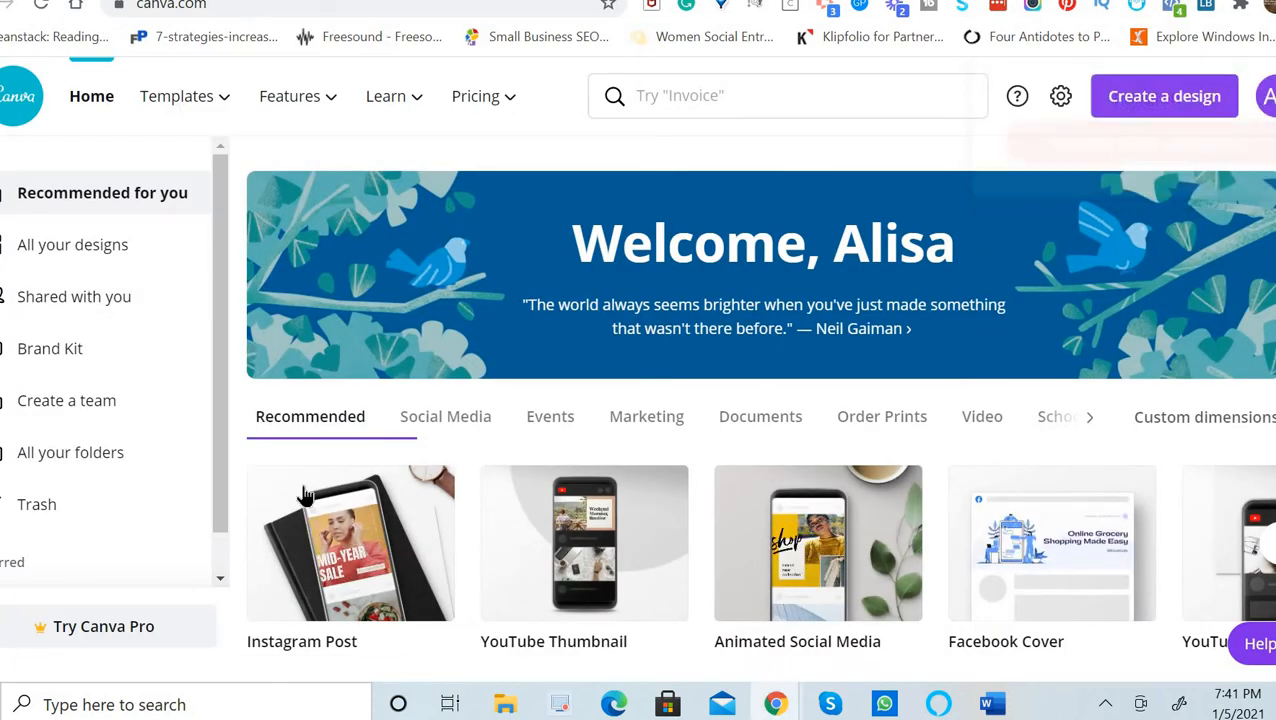
Search Canva templates for '4:1' and filter the results to the Presentation category.
click(703, 96)
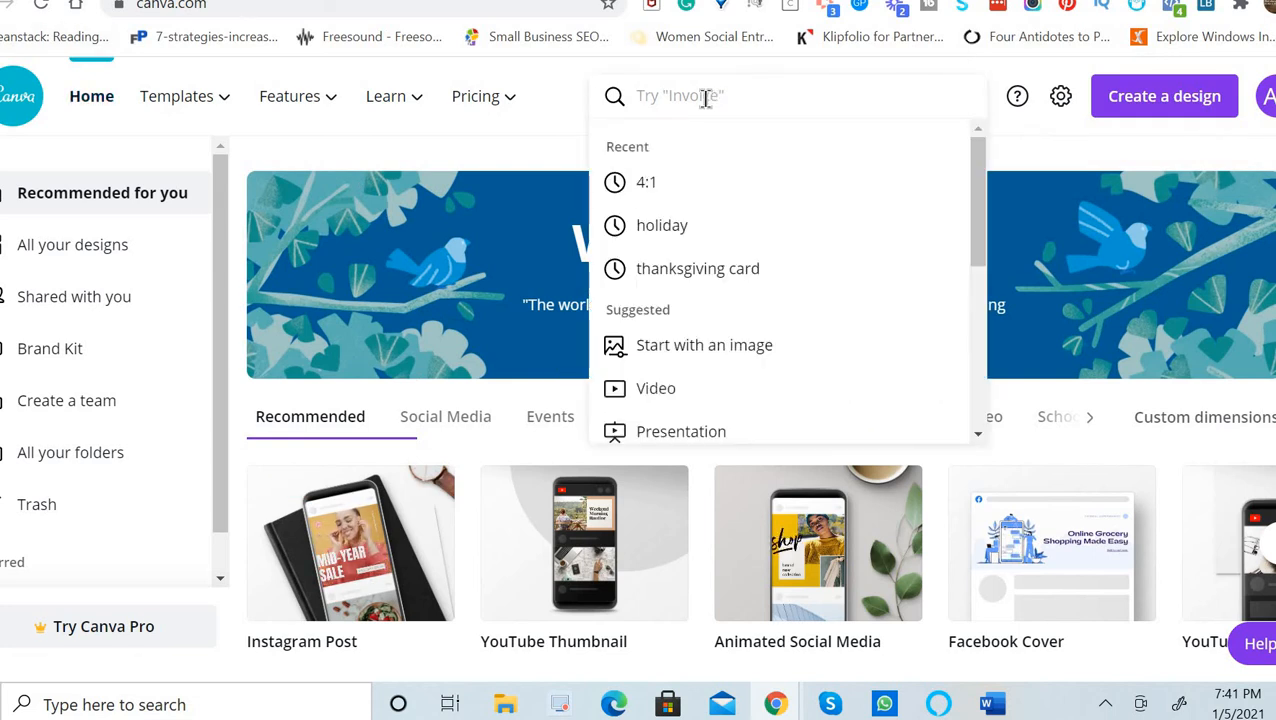
click(647, 183)
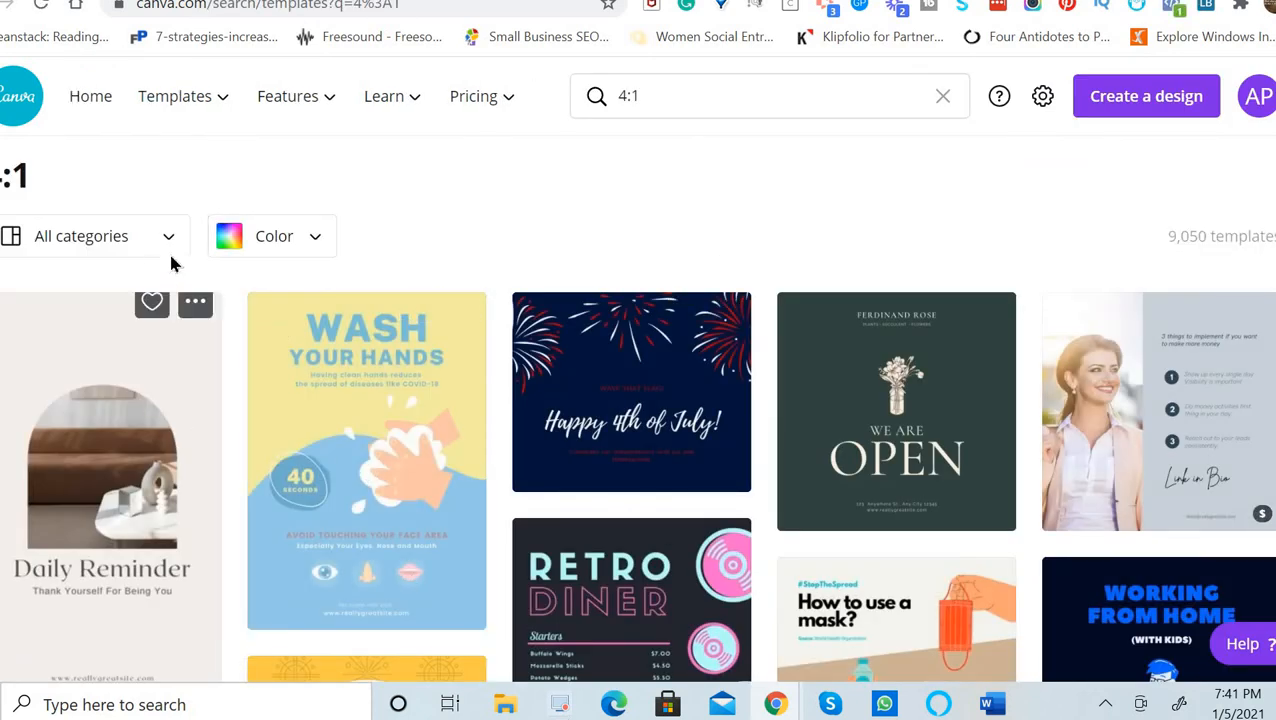
click(170, 236)
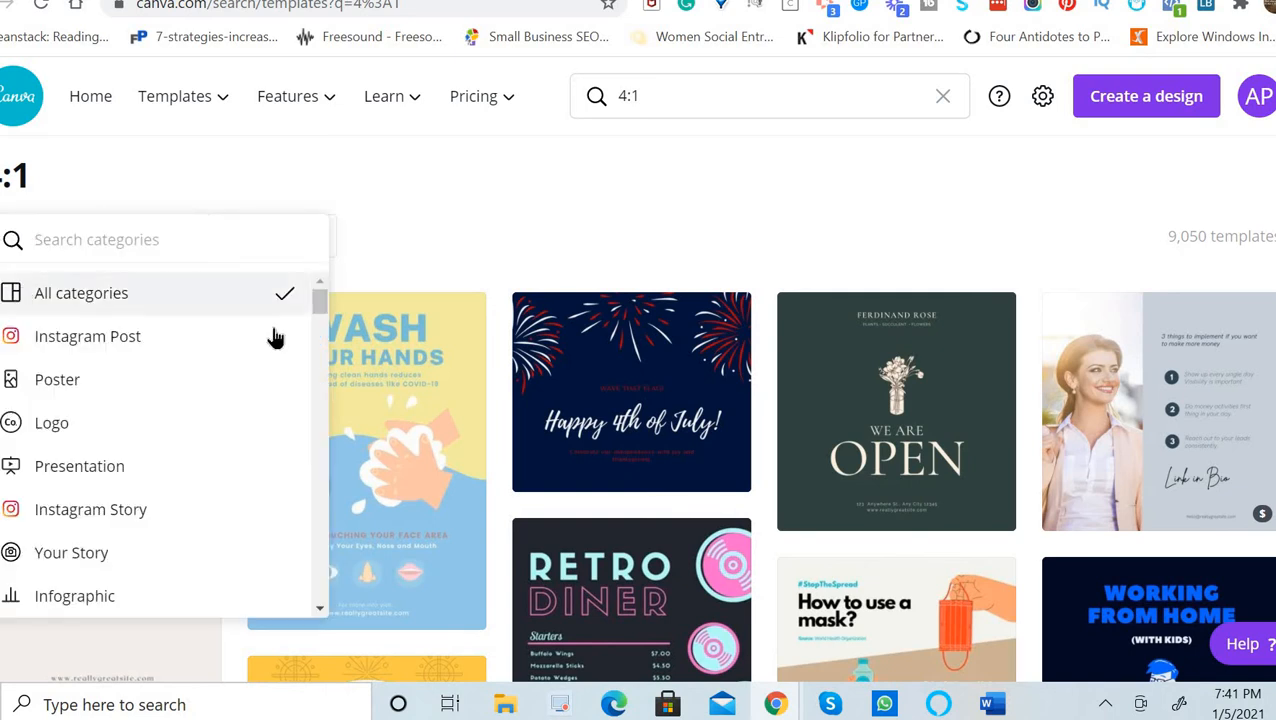
click(80, 466)
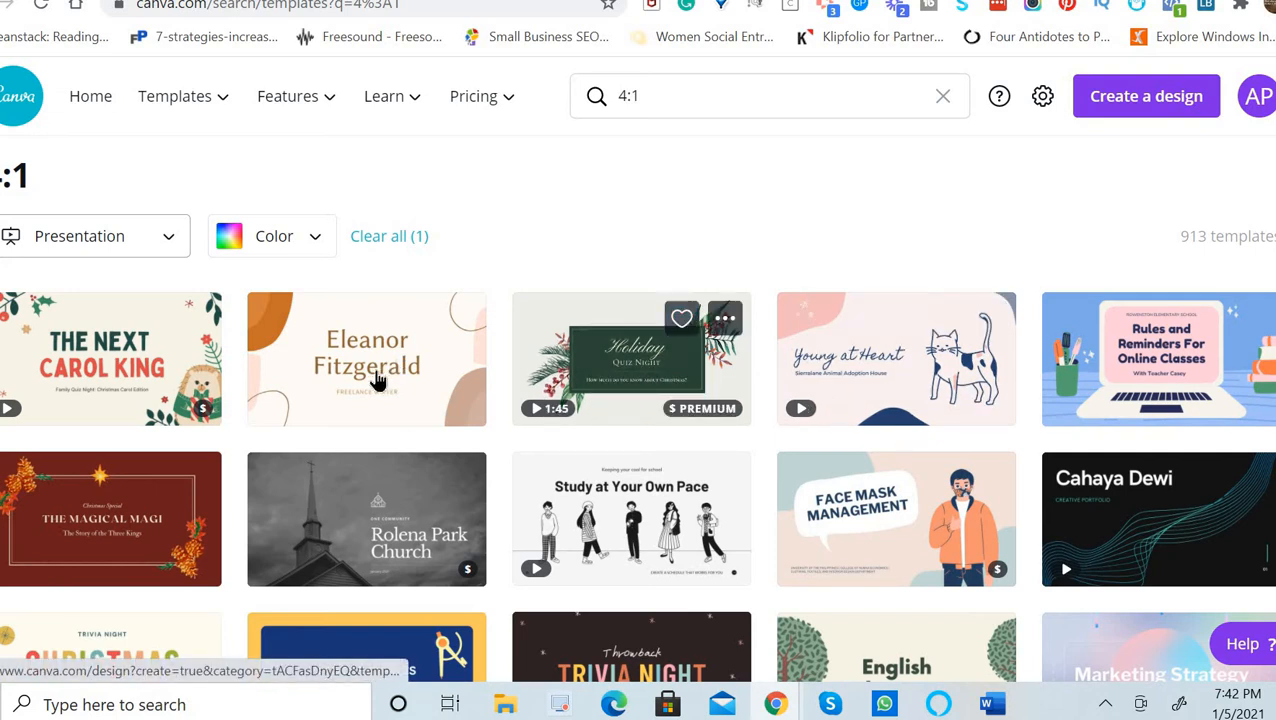
click(329, 384)
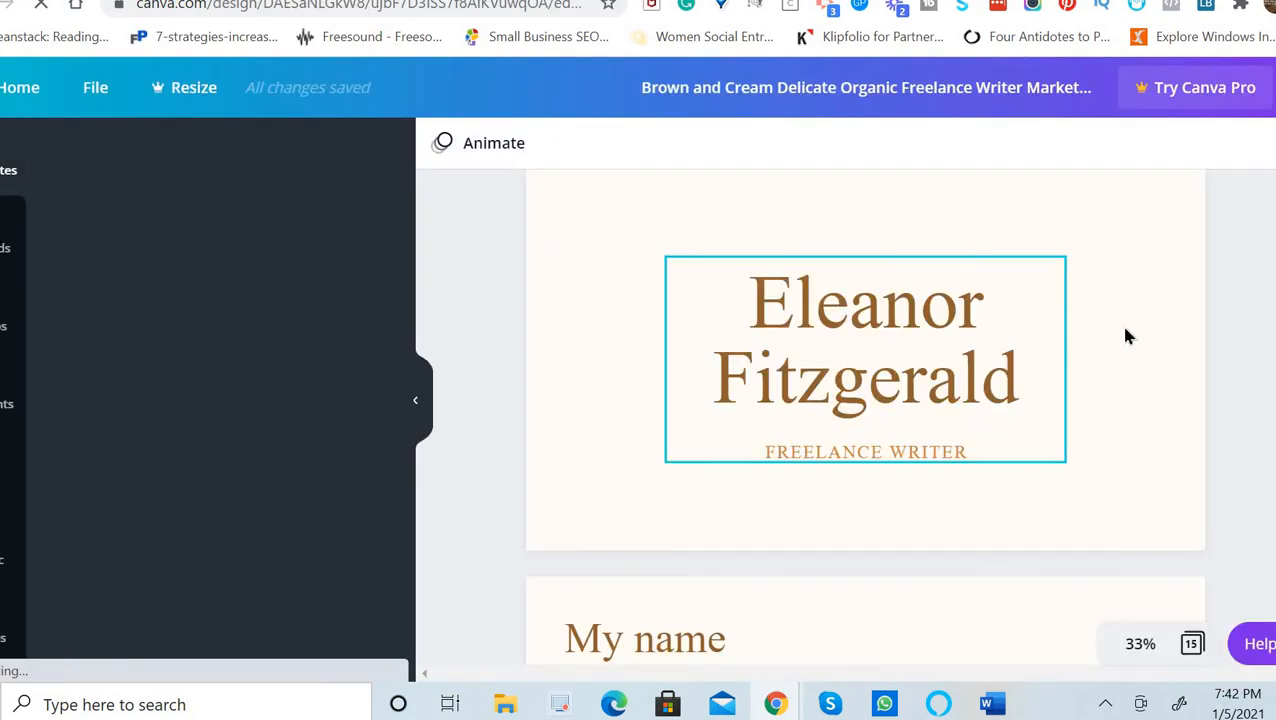
click(1125, 318)
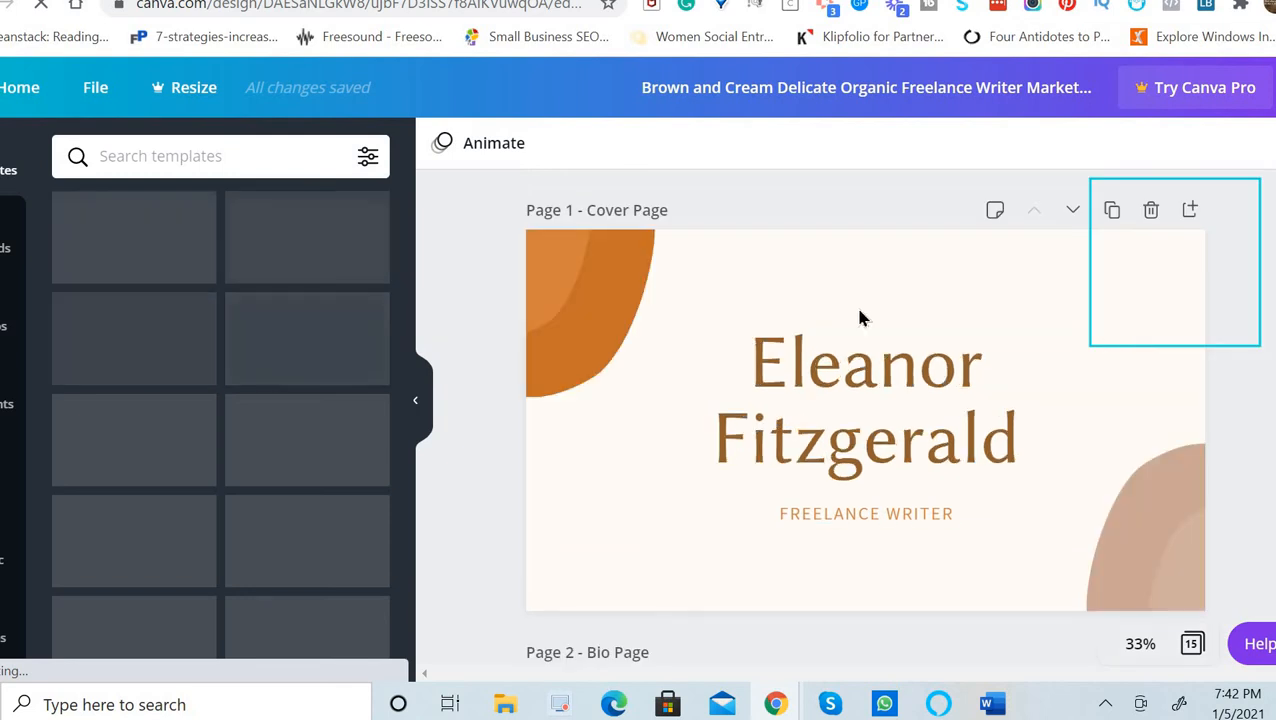
click(629, 245)
click(445, 145)
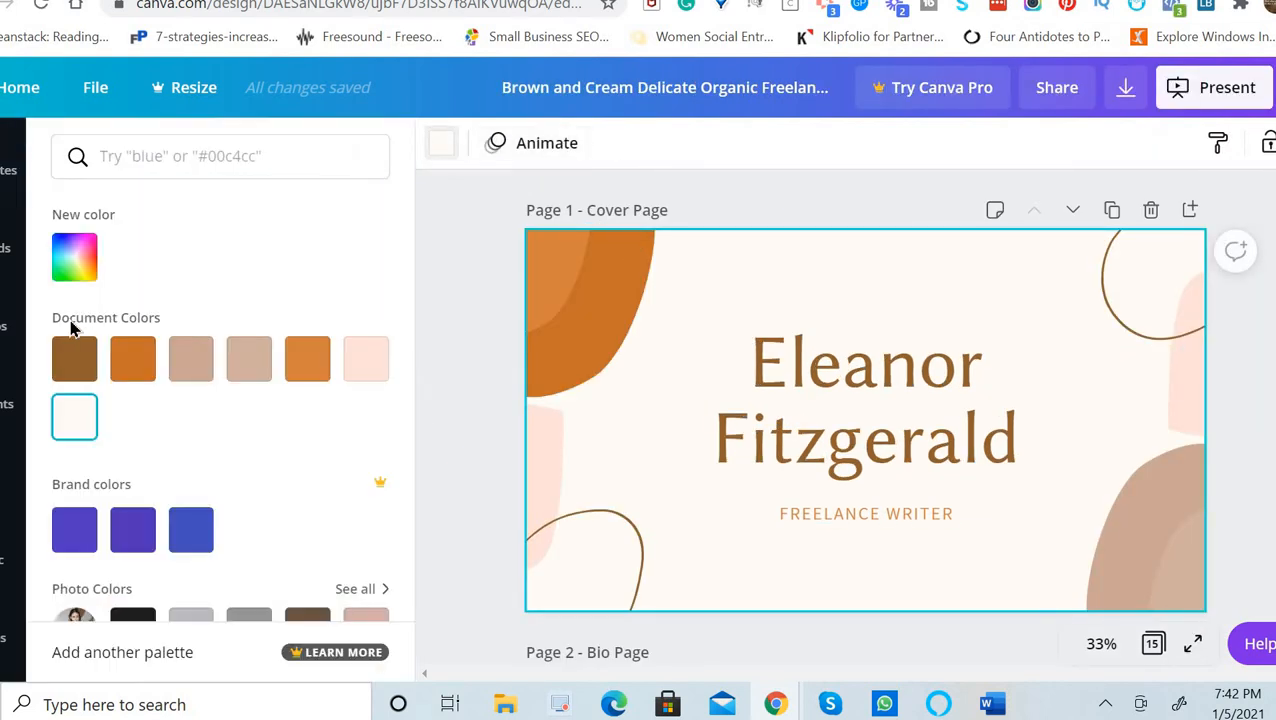
click(130, 529)
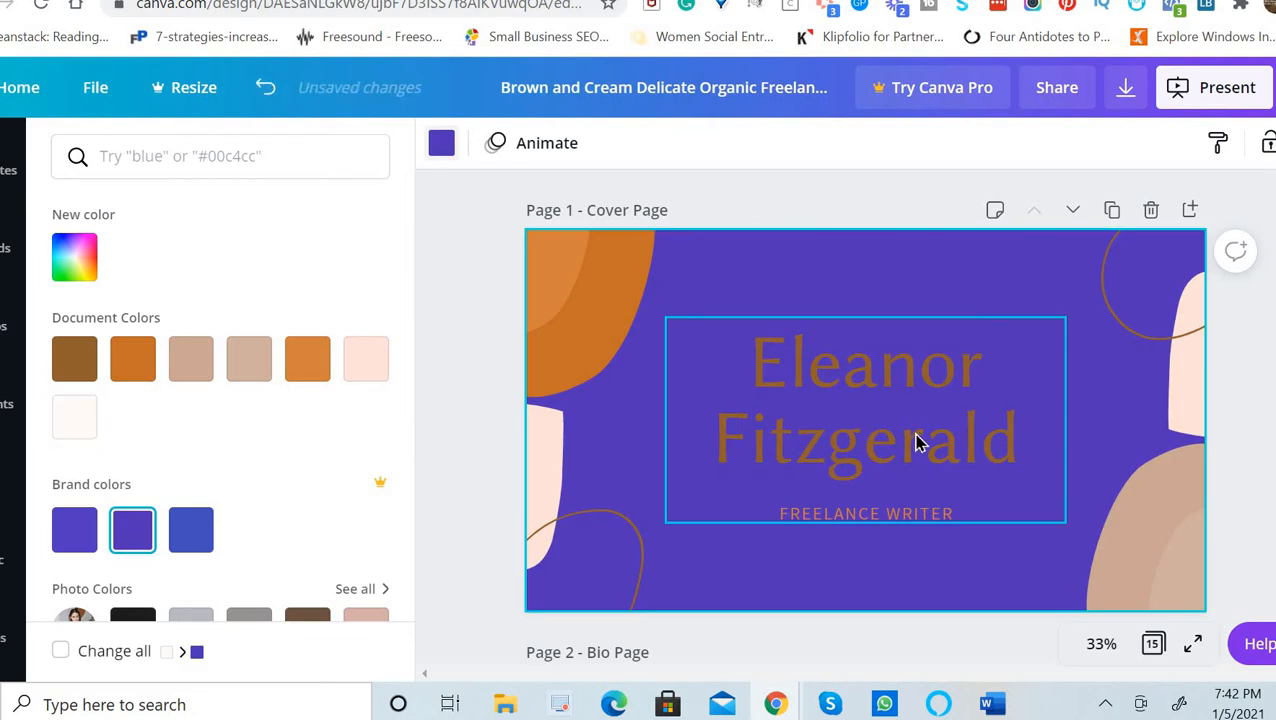
click(893, 421)
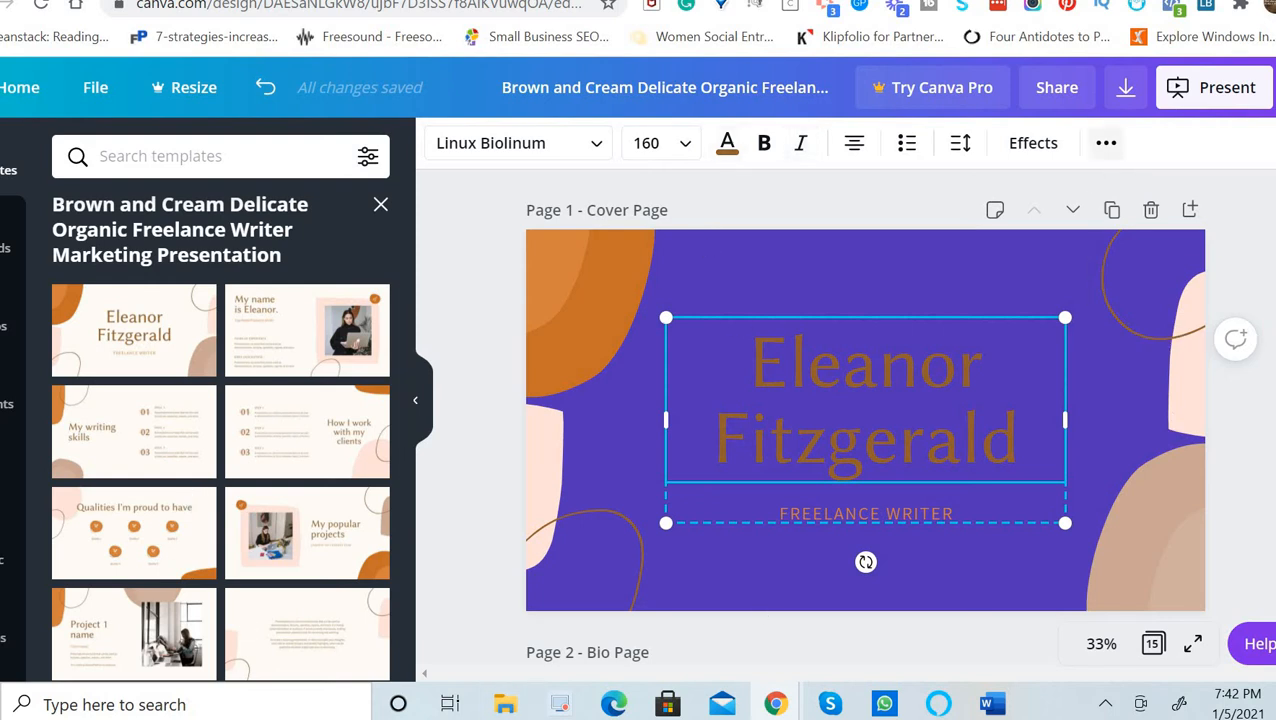
Set the Canva download to PNG with only Page 1, the cover, selected.
click(1125, 92)
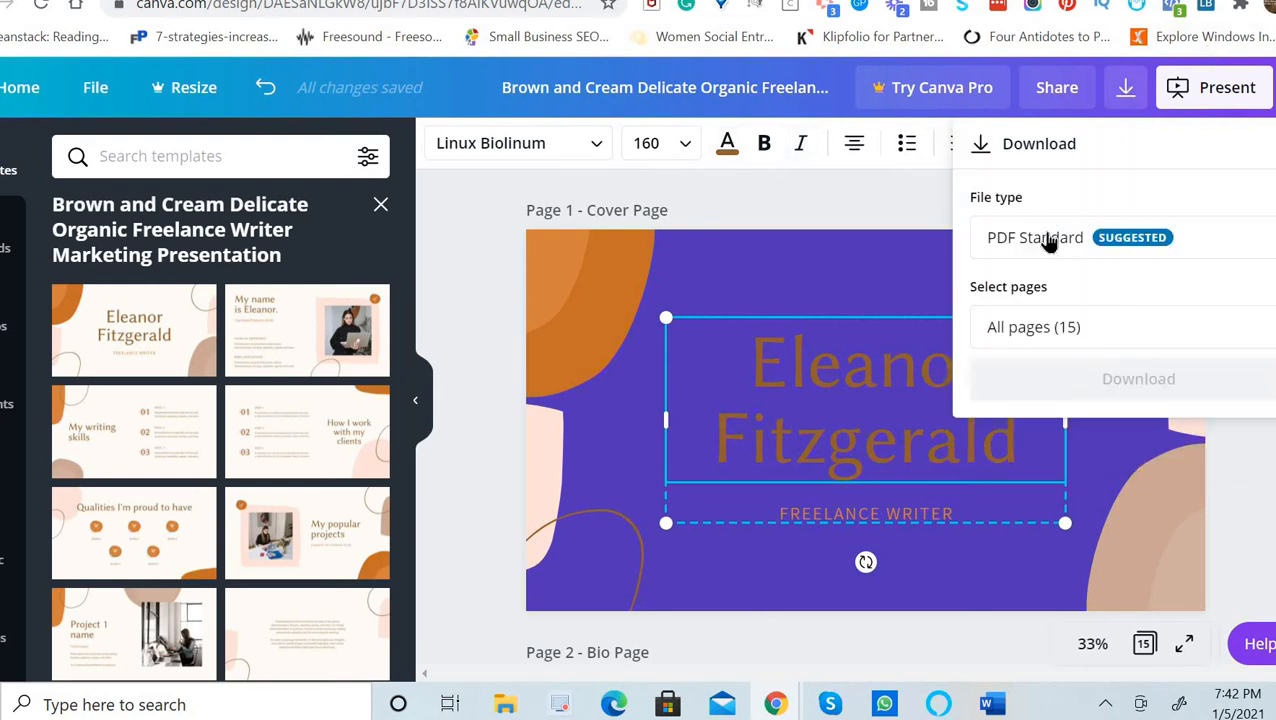
click(1018, 247)
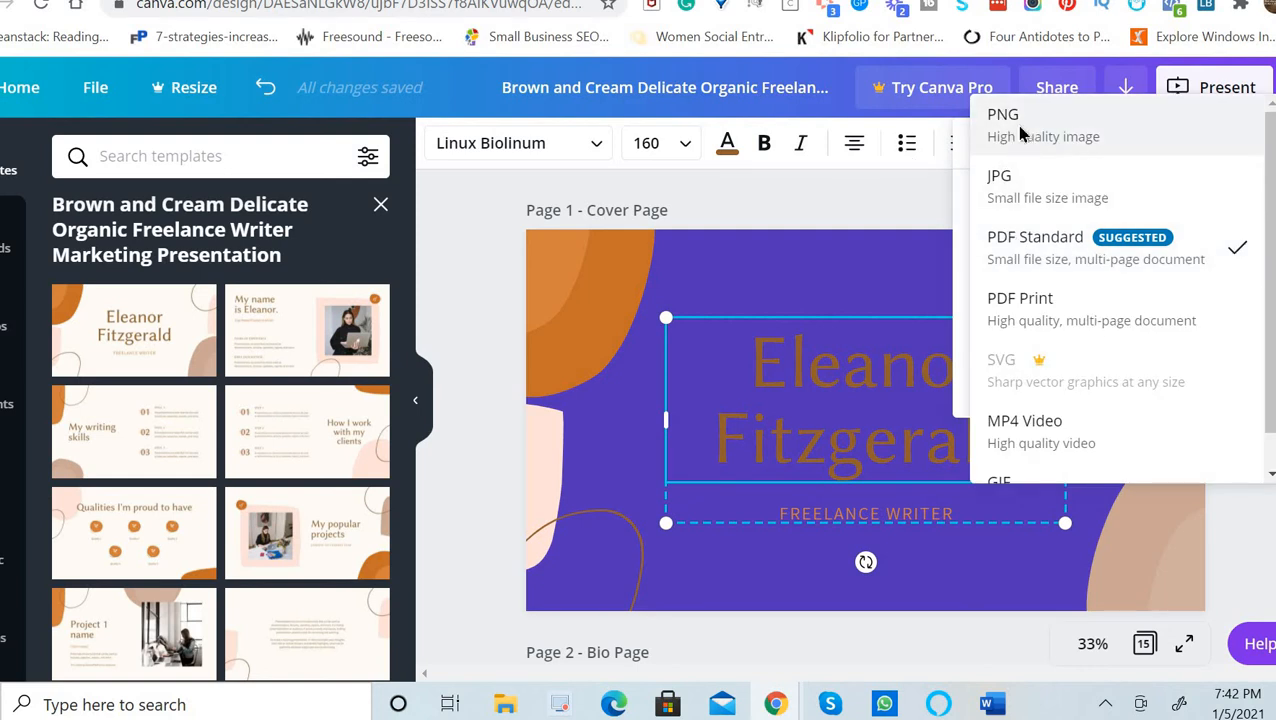
click(1020, 130)
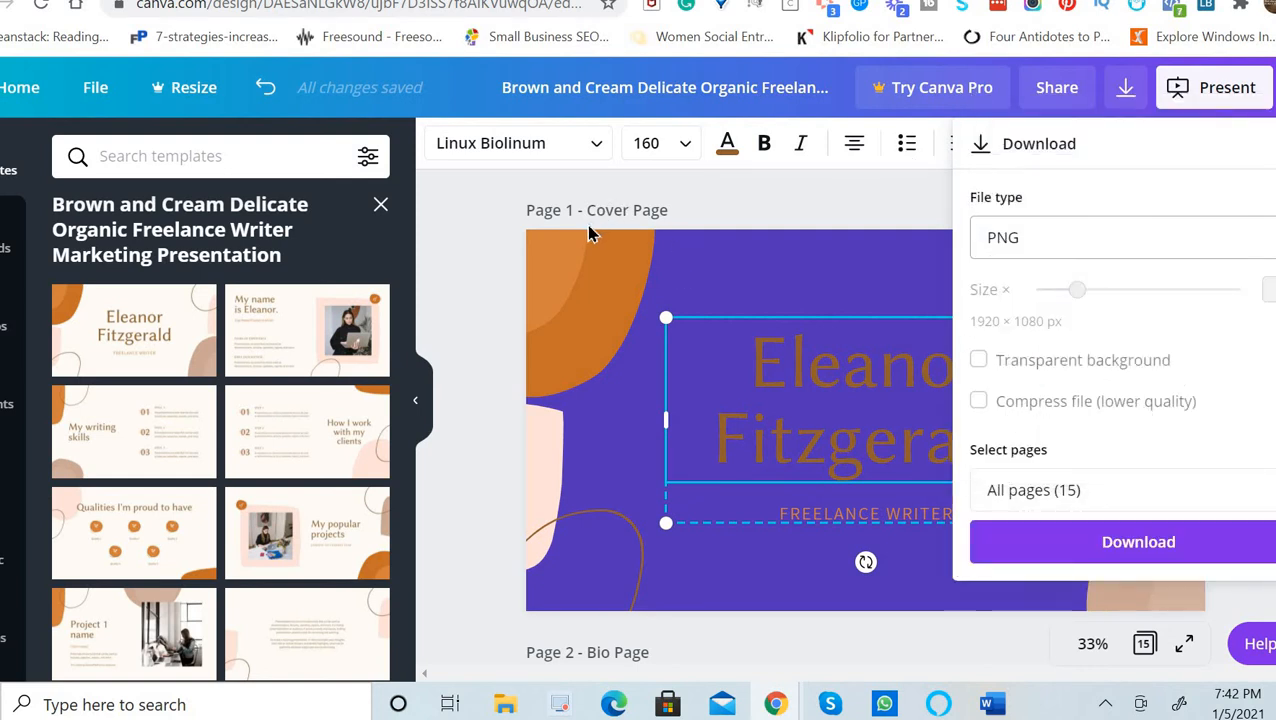
click(1060, 490)
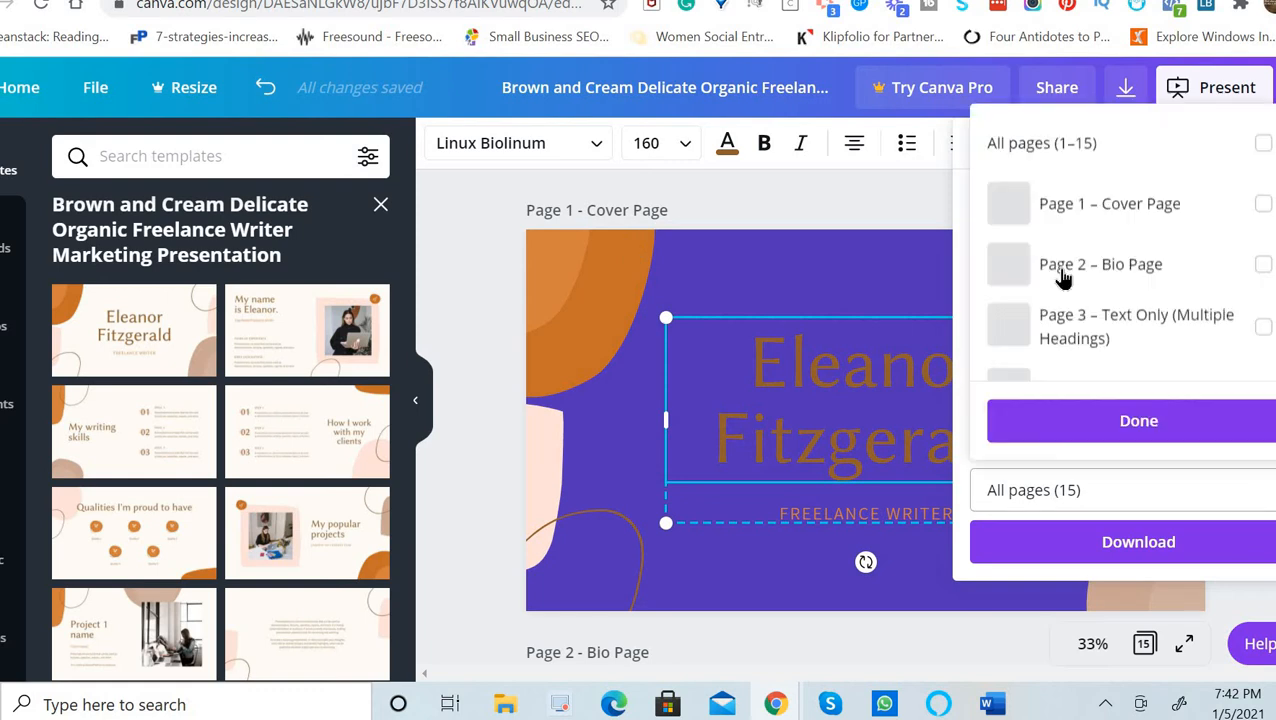
click(1263, 205)
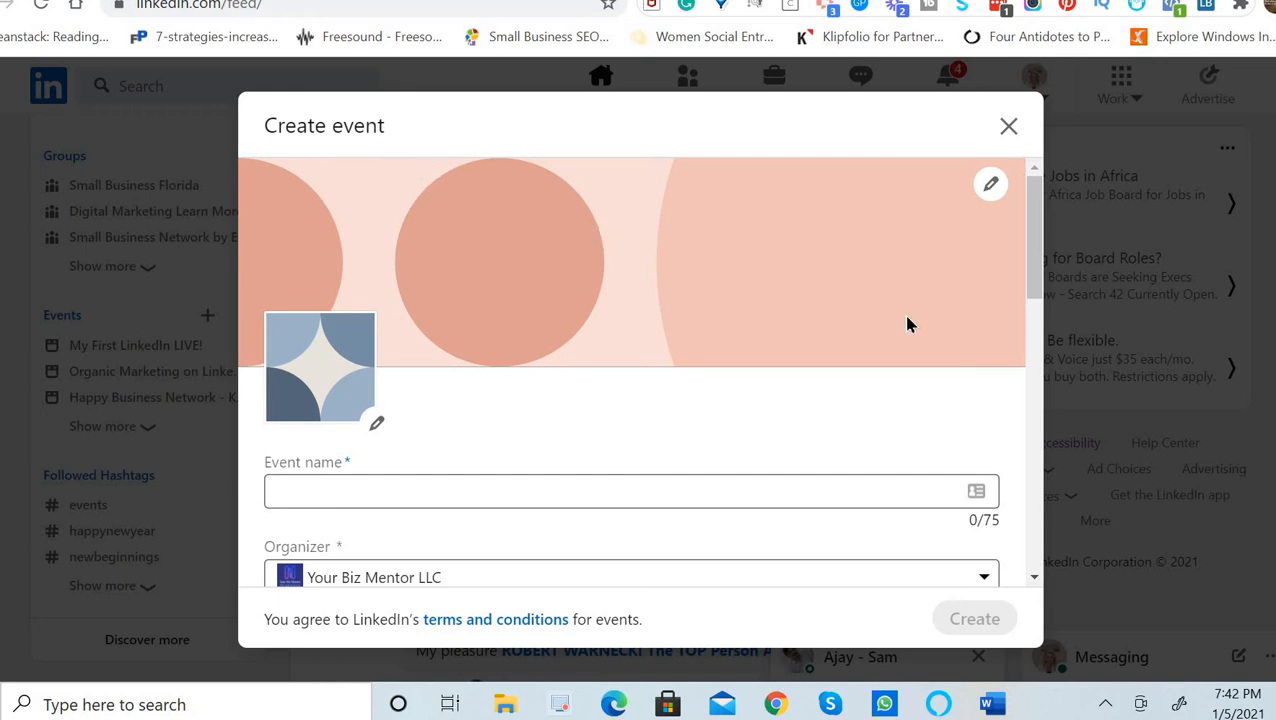
Reopen the event cover upload picker and dismiss it without choosing an image.
click(990, 184)
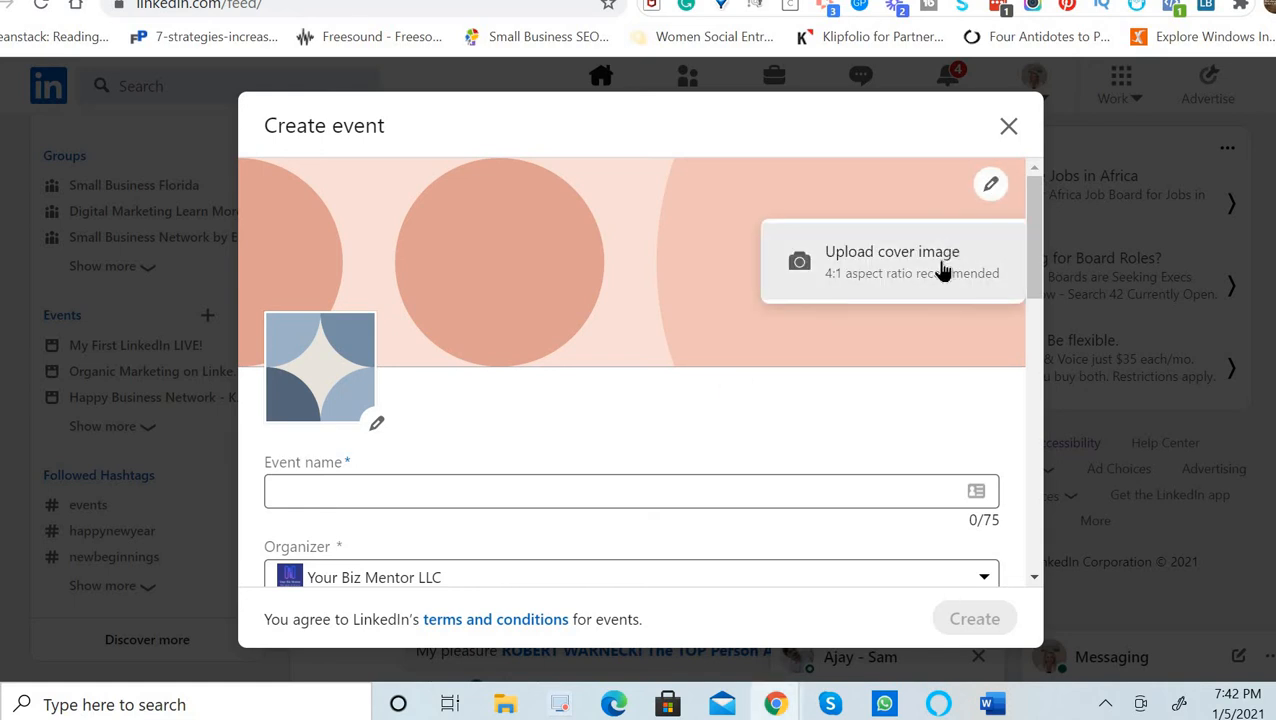
click(942, 270)
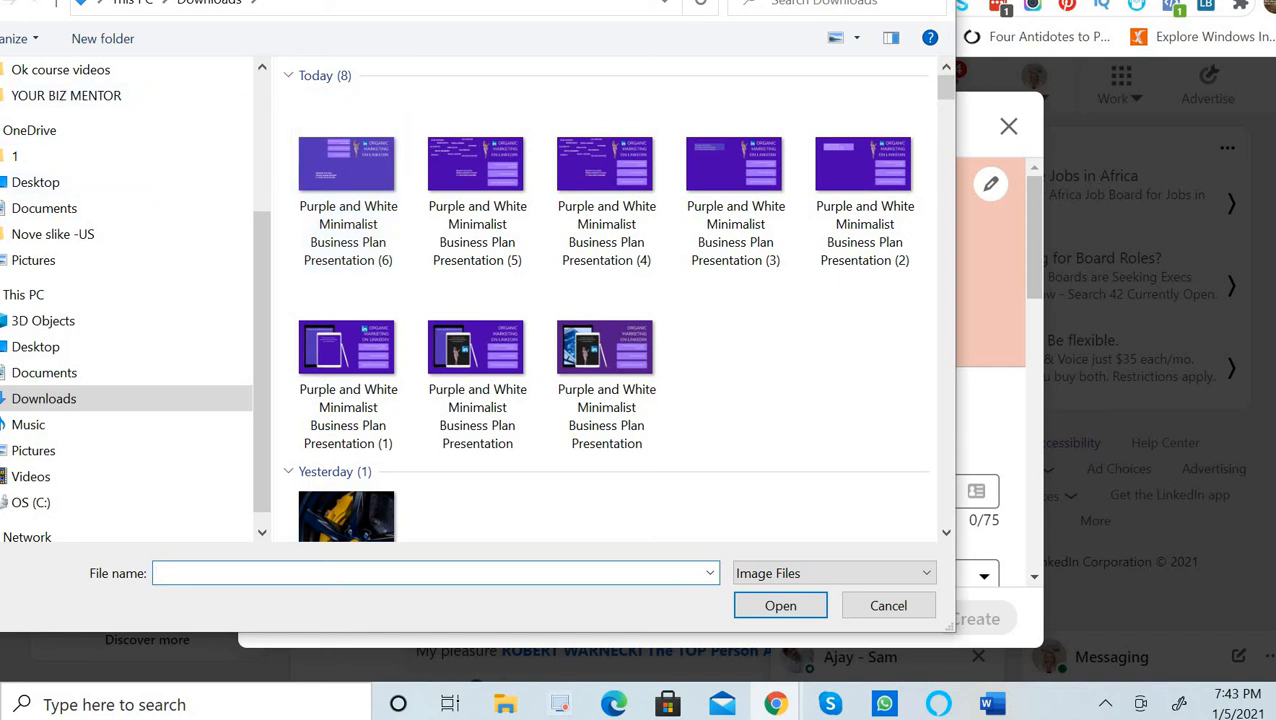
key(Escape)
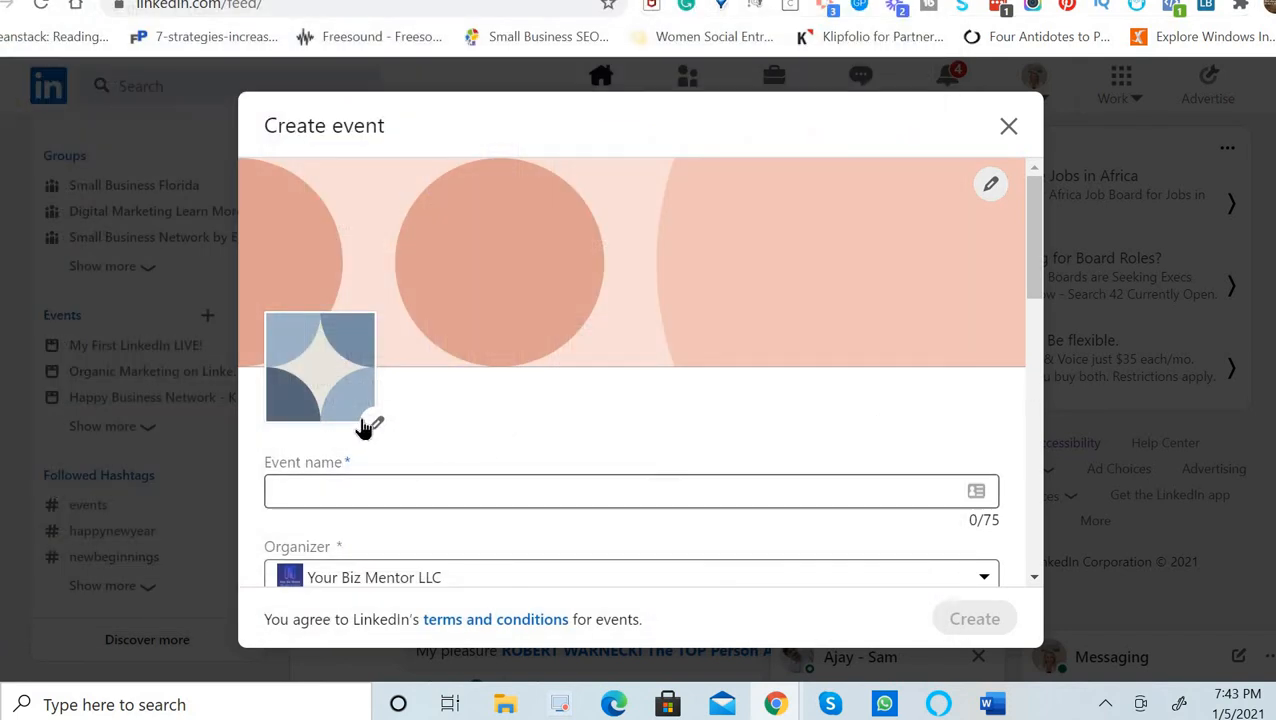
click(304, 492)
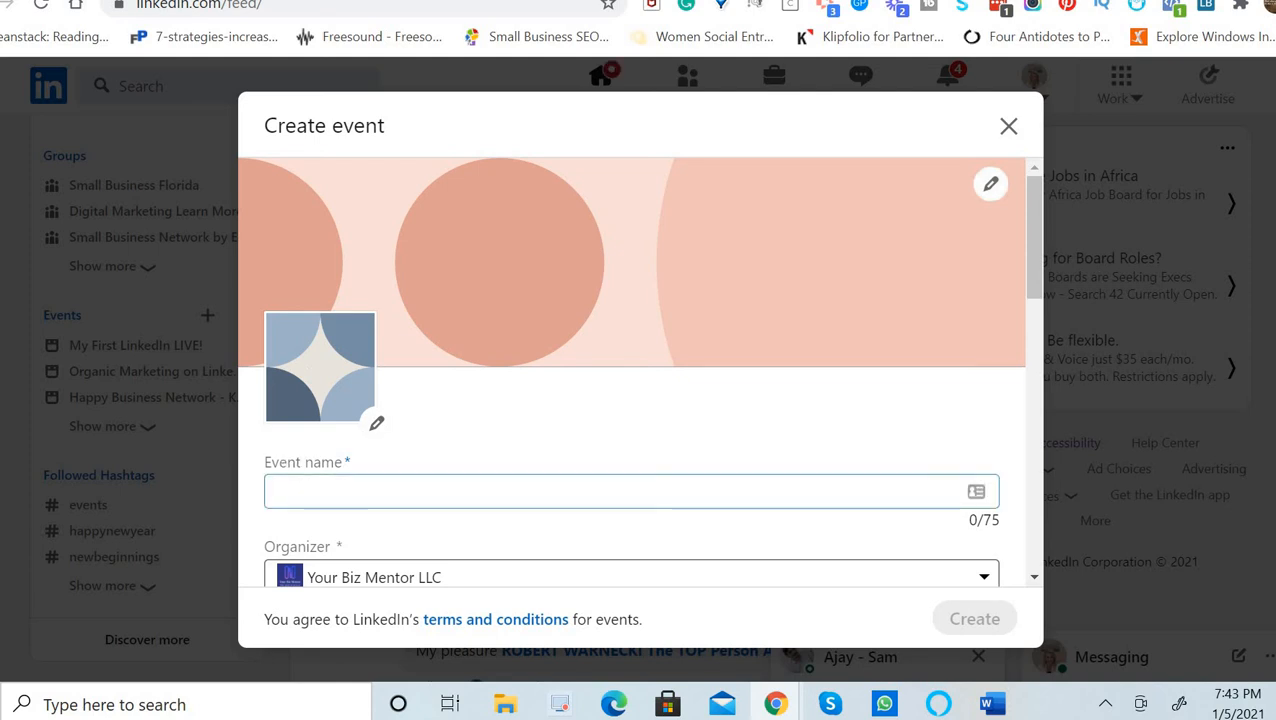
scroll(840, 230, down, 2)
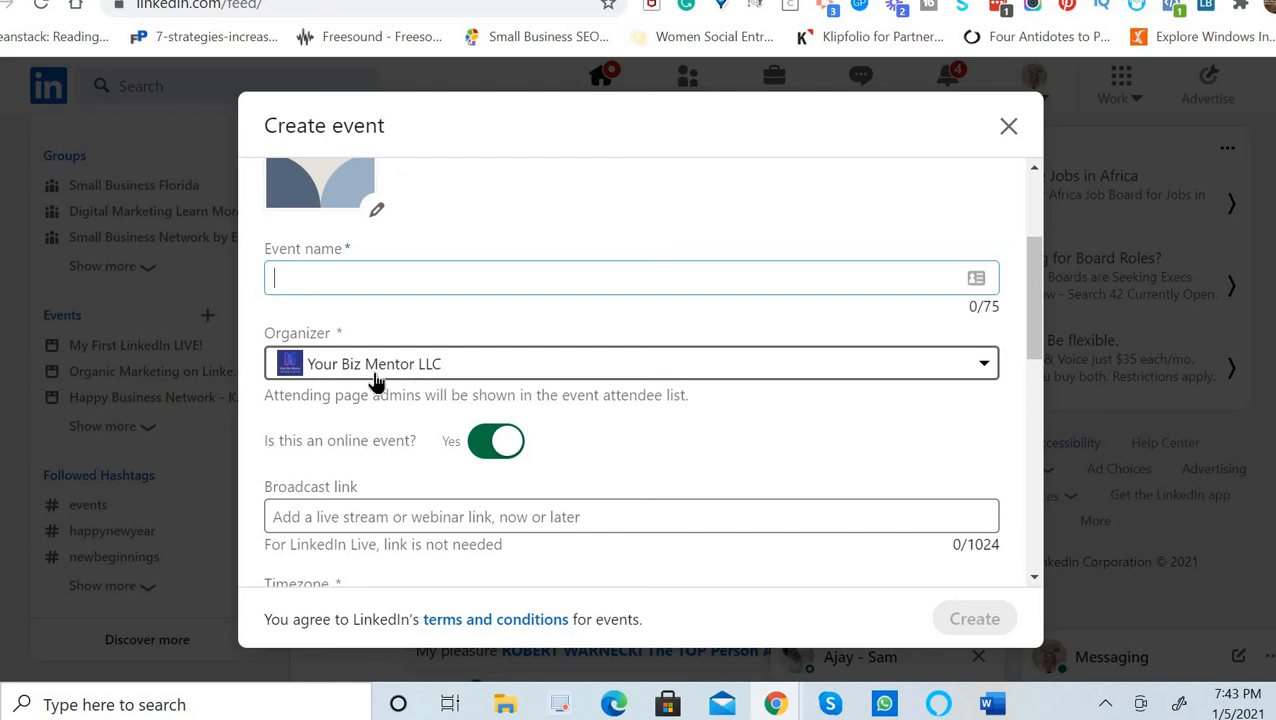
click(982, 365)
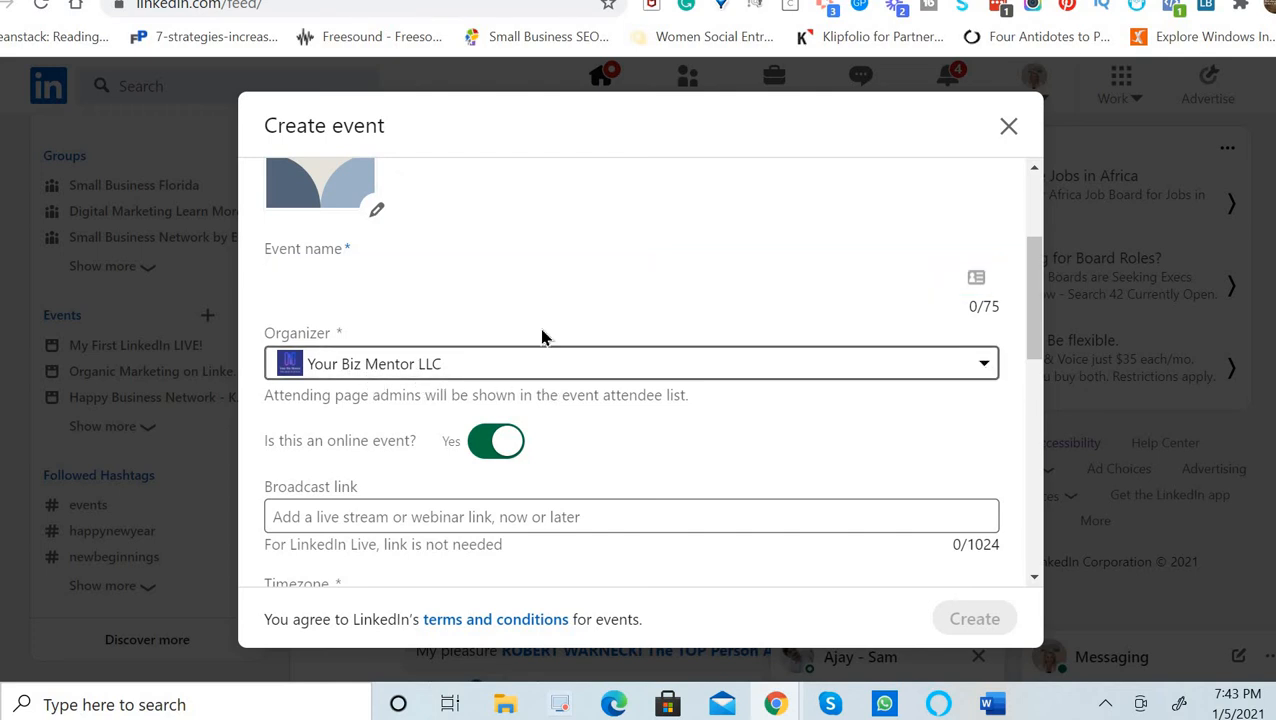
click(1020, 430)
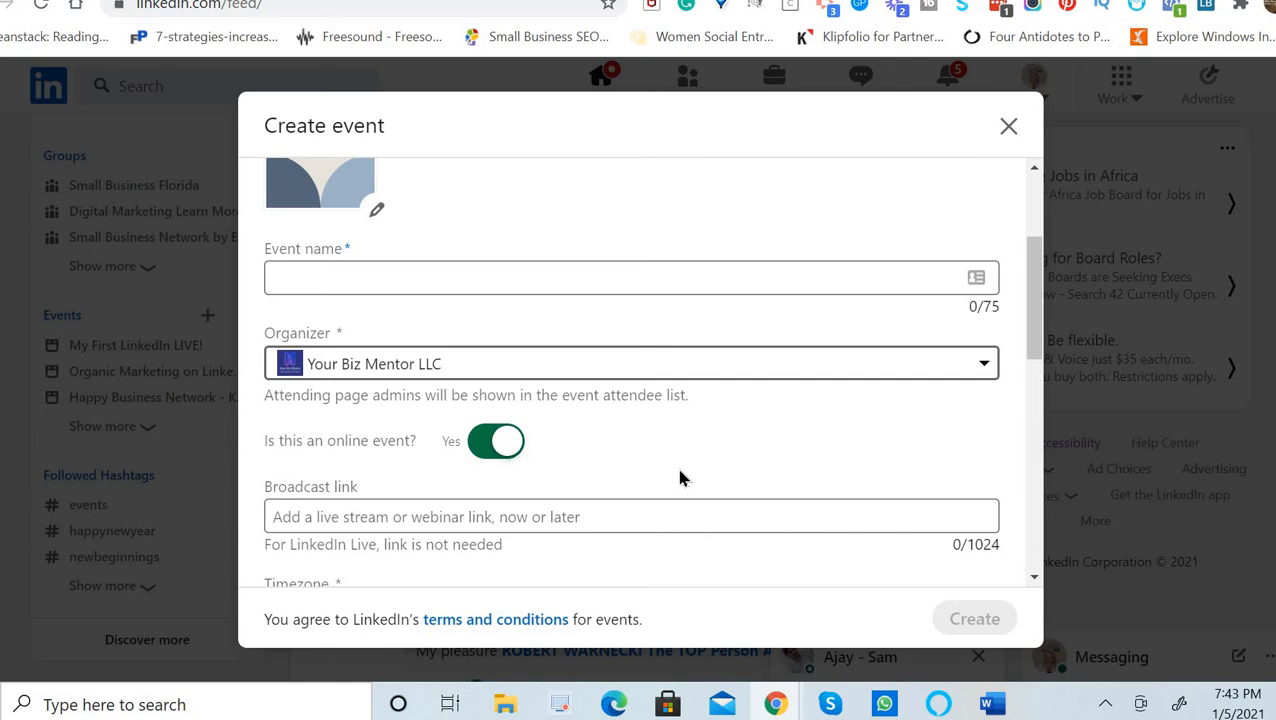
scroll(895, 455, down, 2)
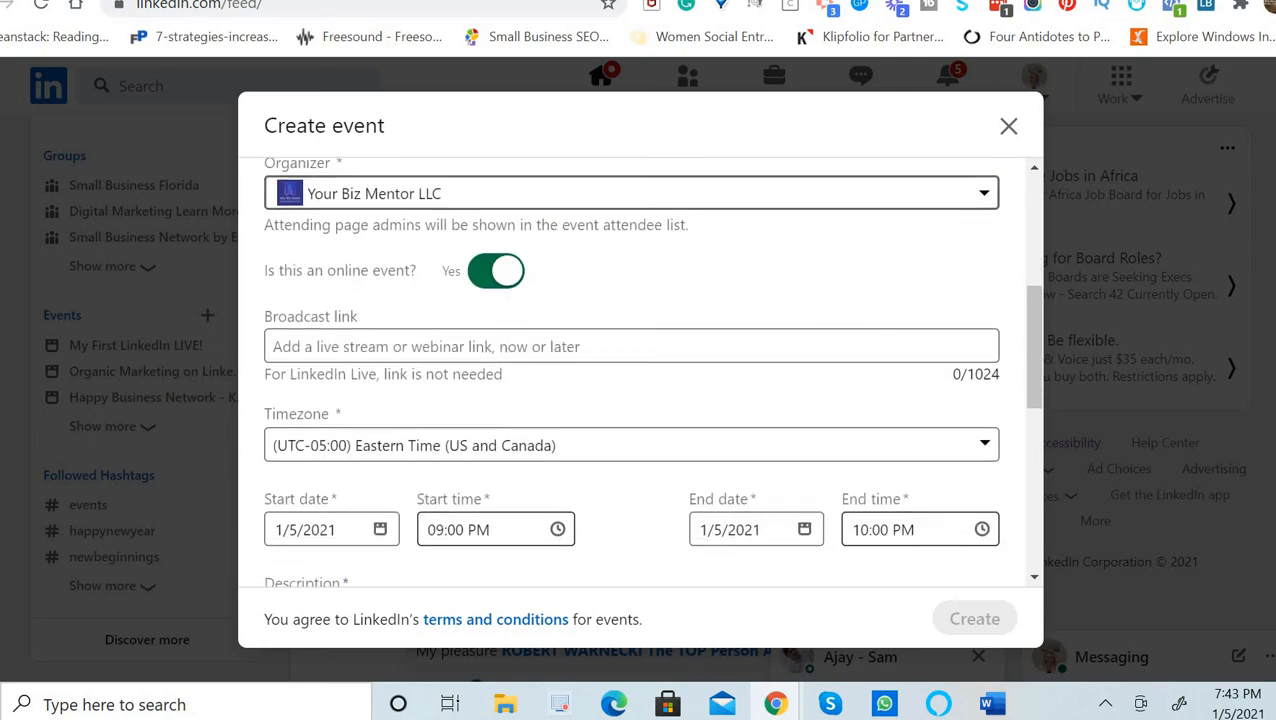
click(336, 346)
click(316, 352)
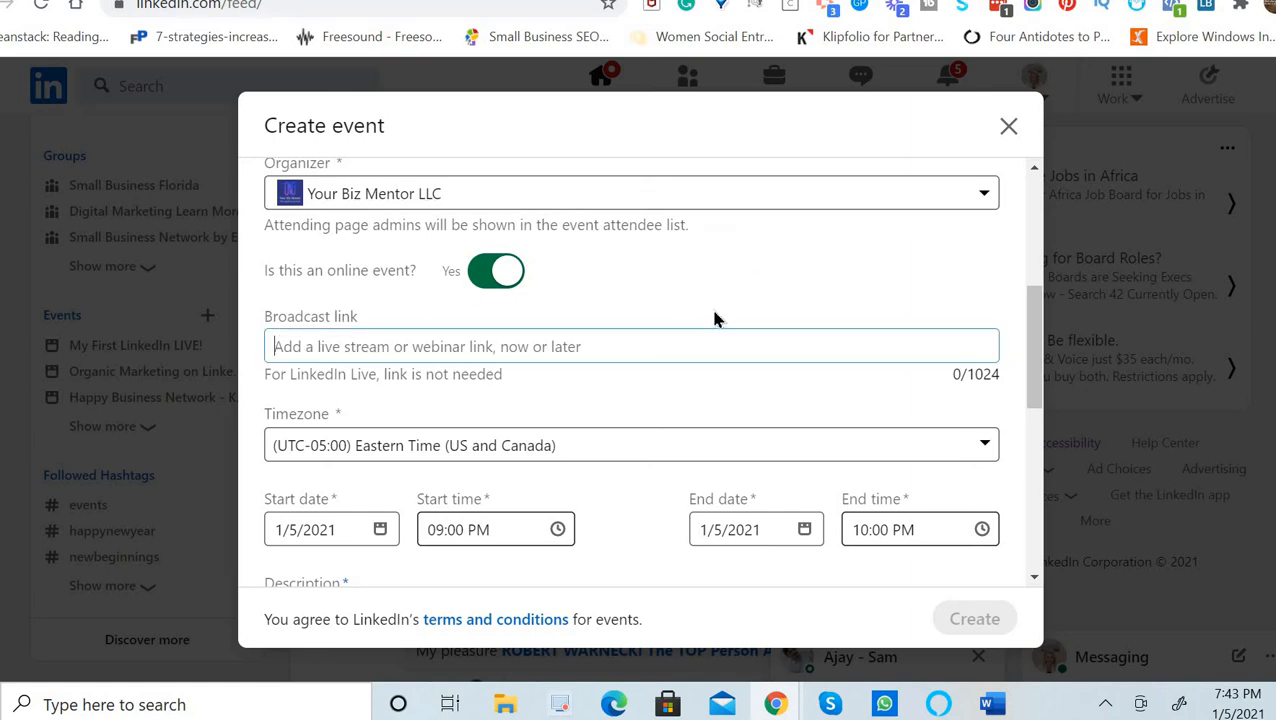
scroll(631, 370, down, 2)
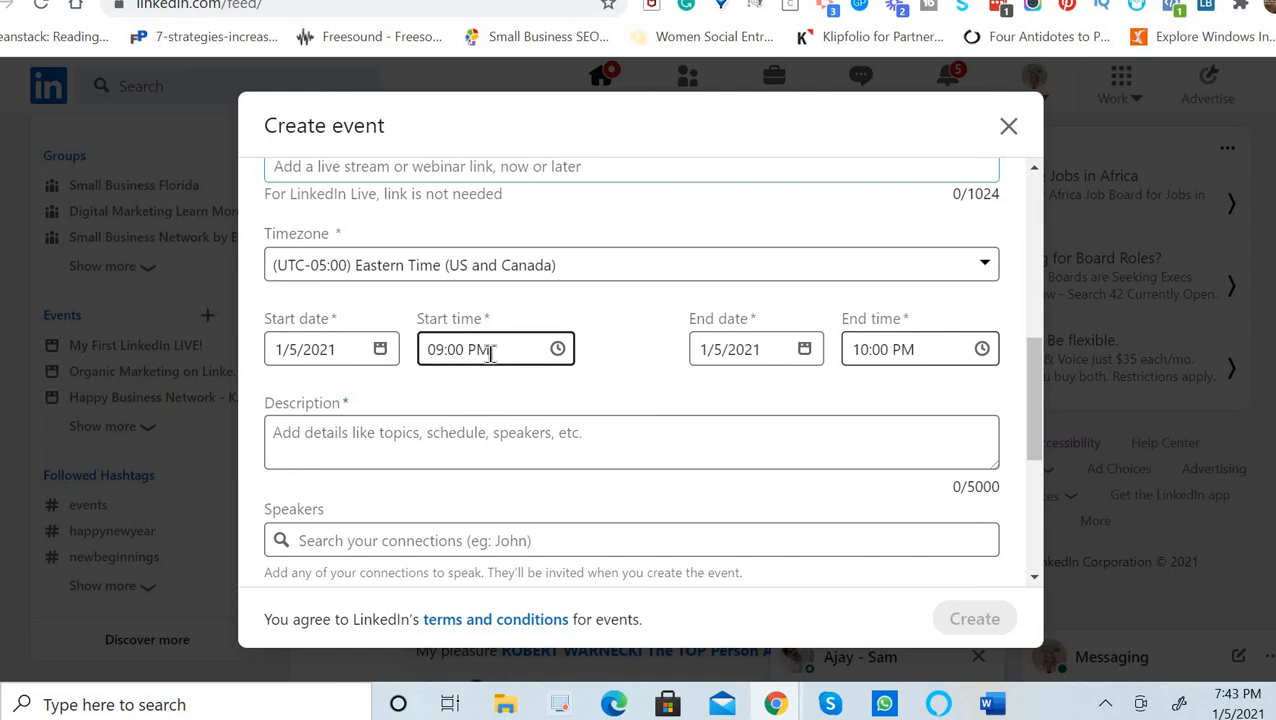
click(318, 446)
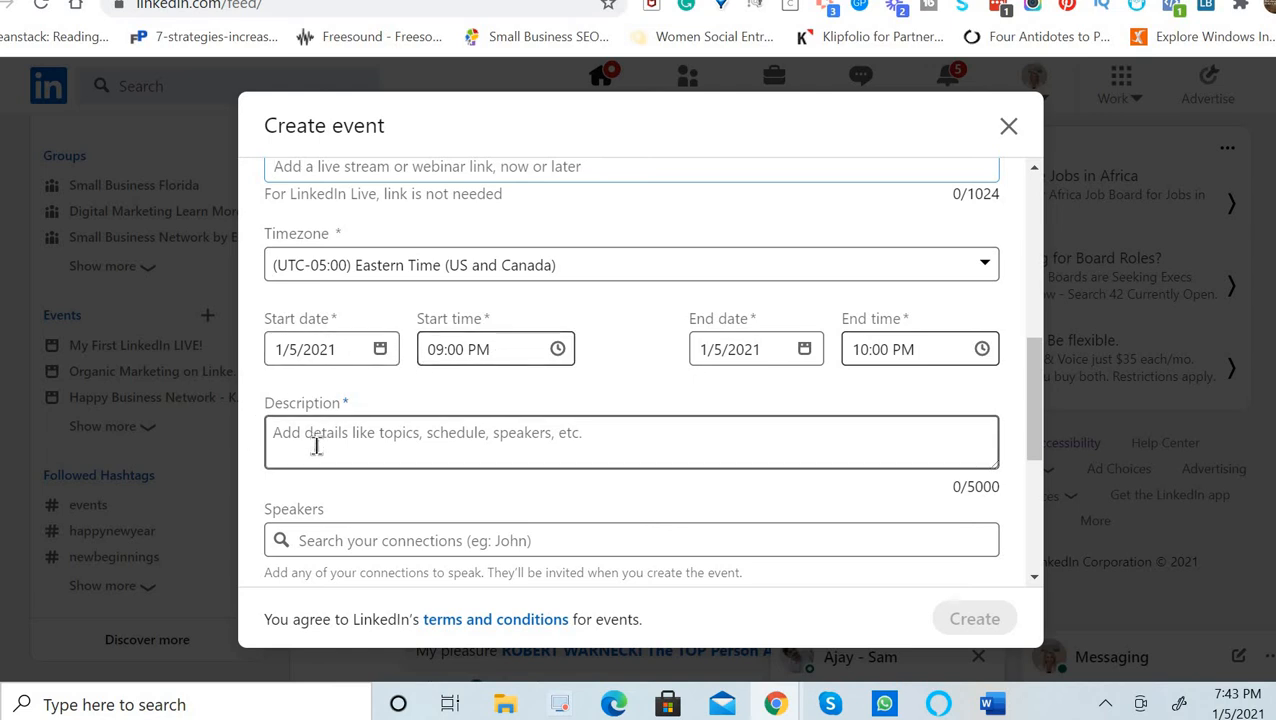
scroll(822, 261, down, 2)
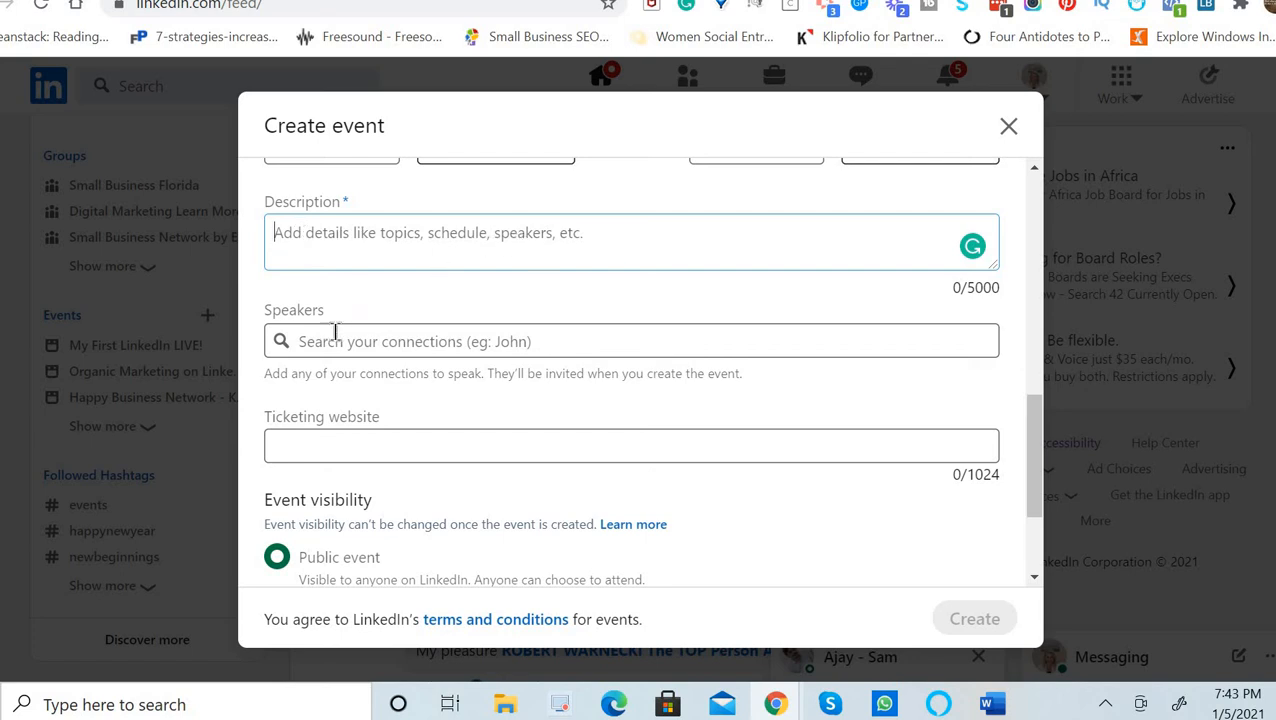
click(304, 342)
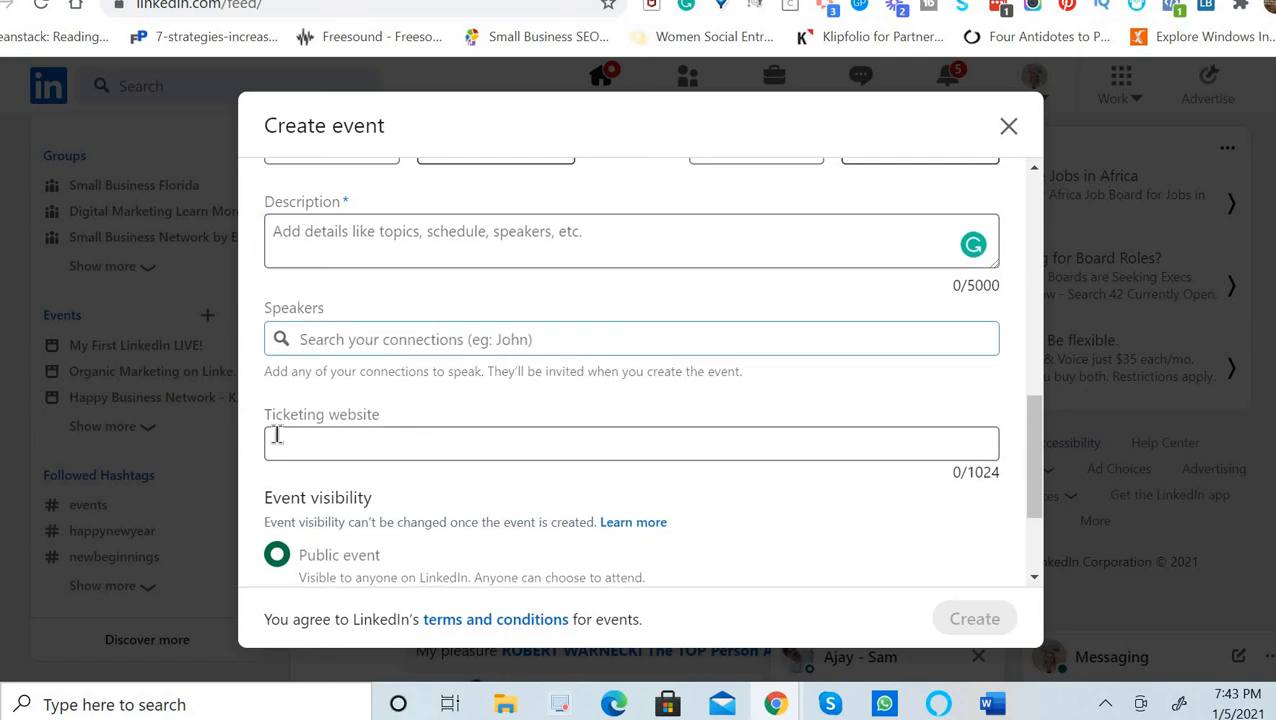
Select Ticketing website and scroll down to the Event visibility settings.
click(337, 453)
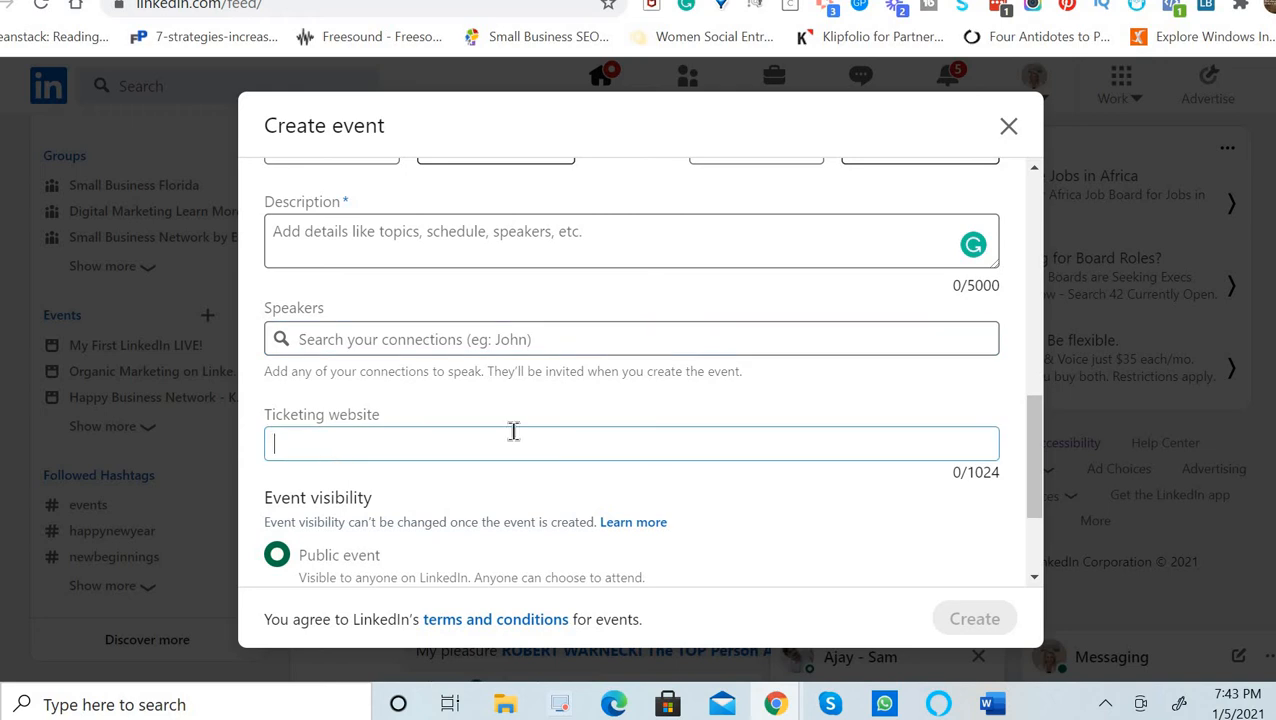
scroll(631, 370, down, 1)
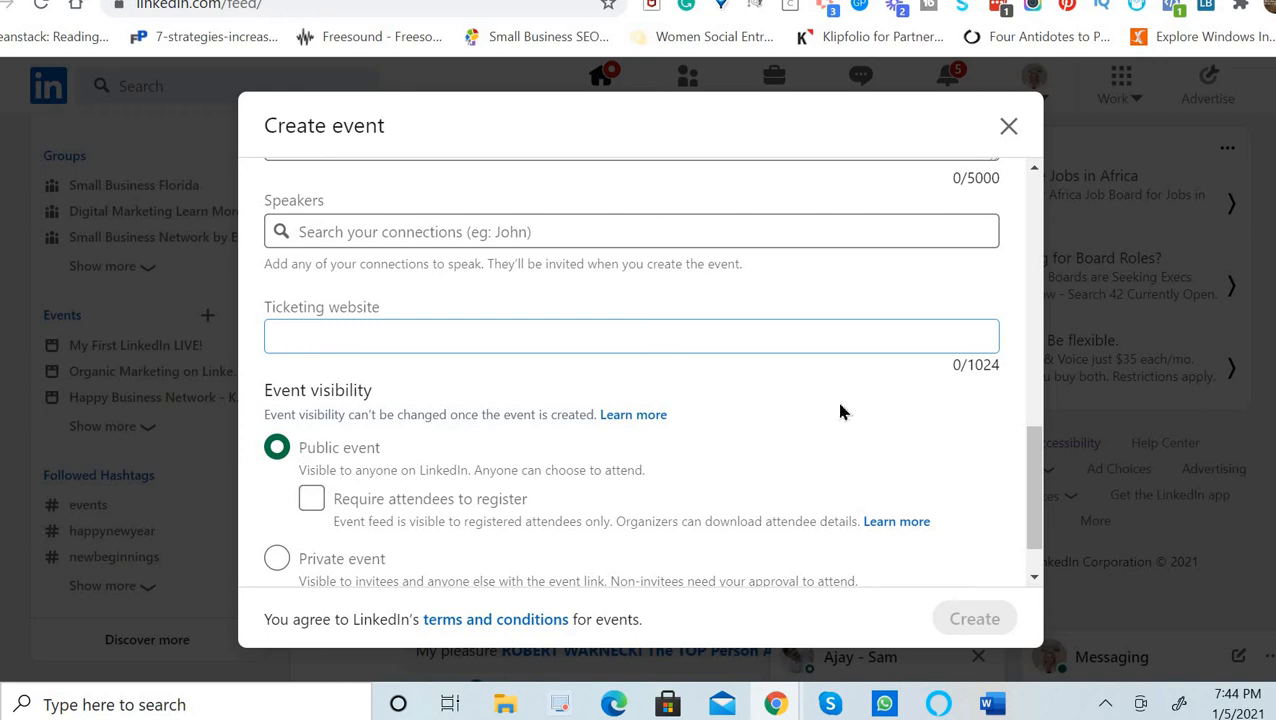
scroll(735, 330, down, 1)
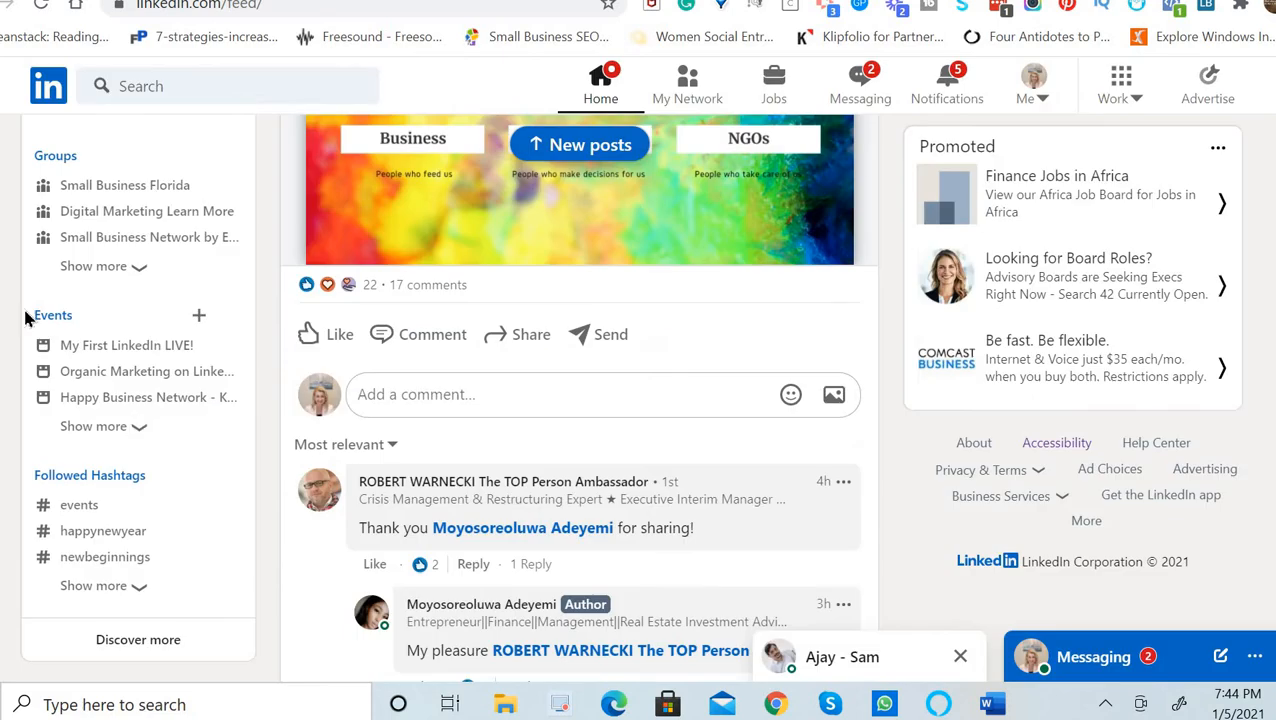
Open the Organic Marketing on LinkedIn event from your Events list and scroll to Invite connections.
click(54, 316)
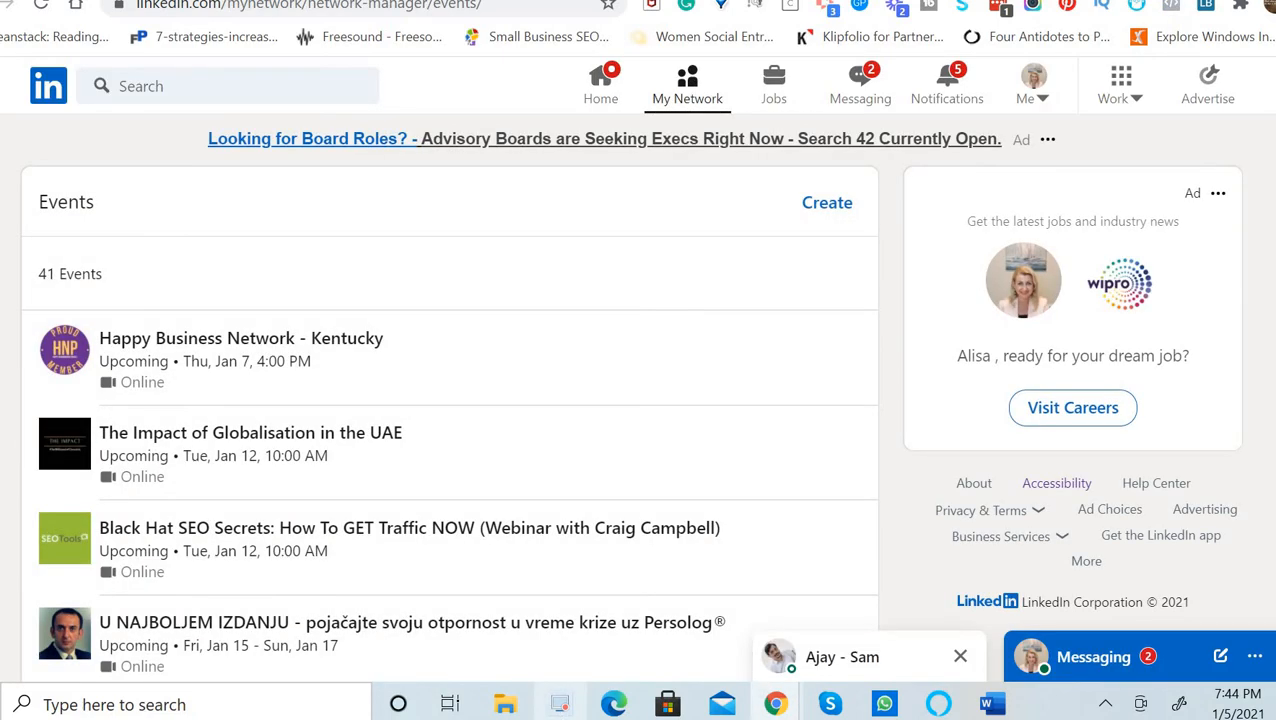
scroll(567, 260, down, 5)
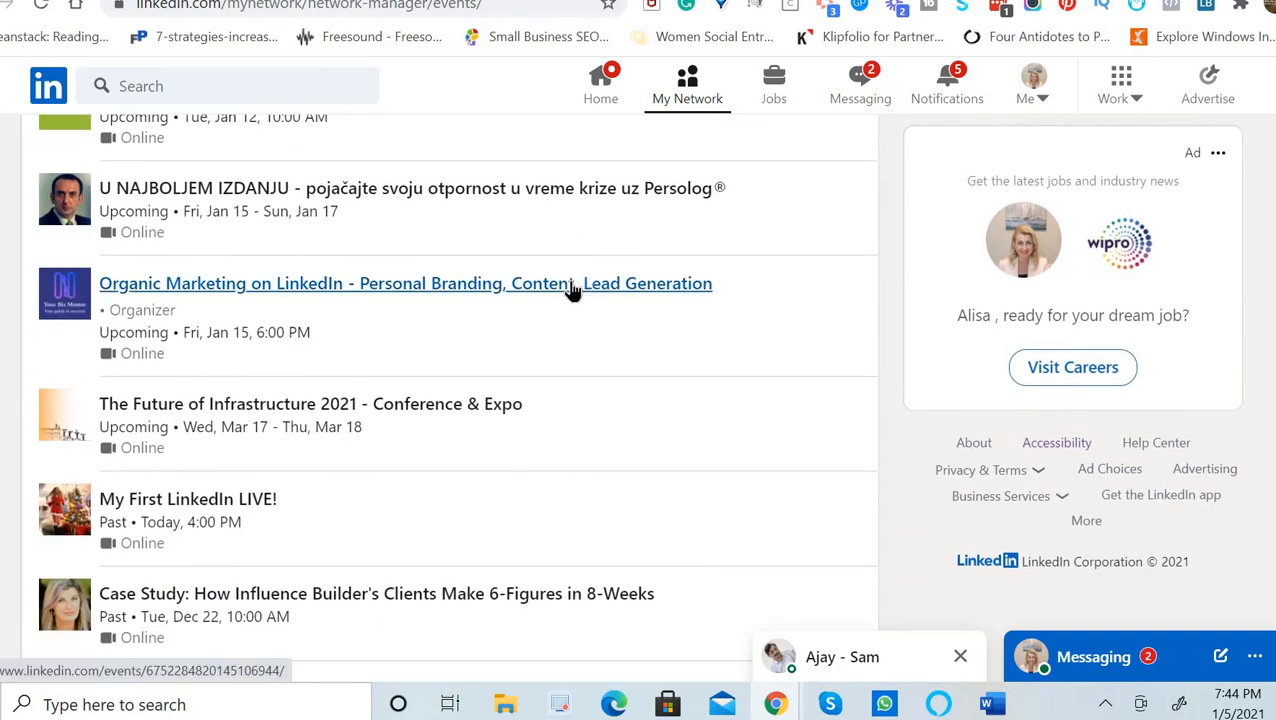
click(574, 289)
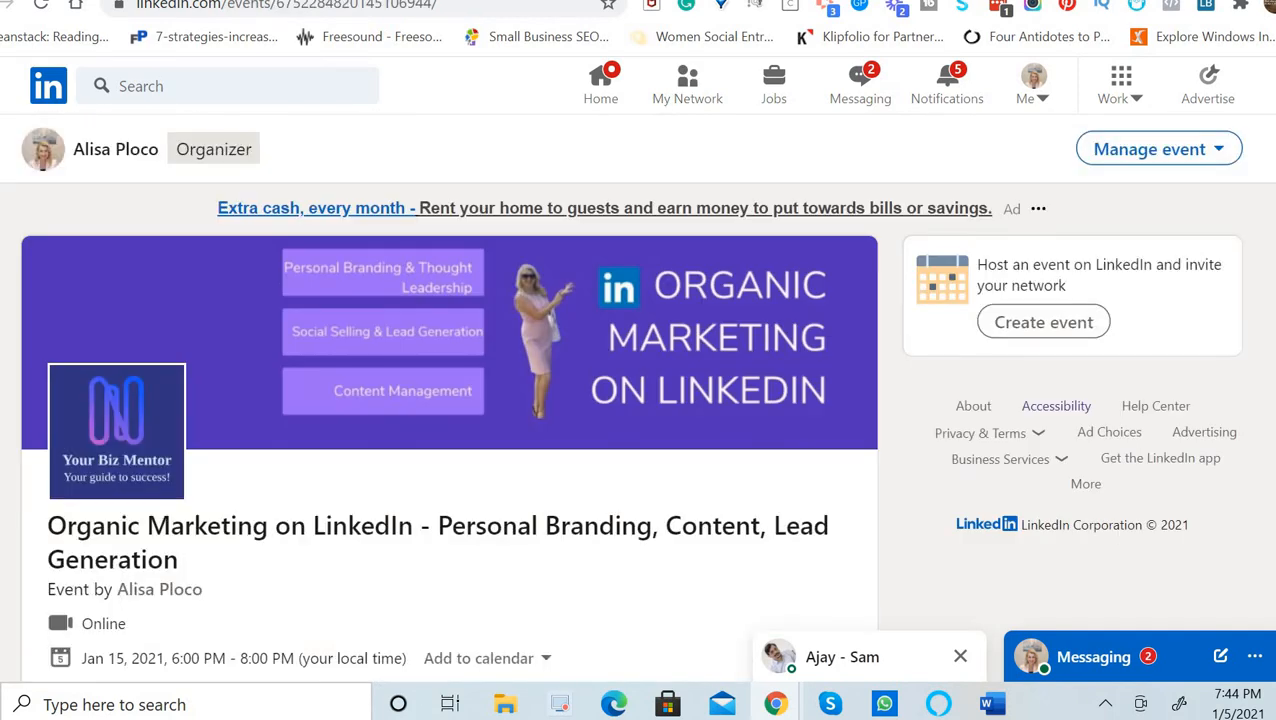
scroll(948, 501, down, 2)
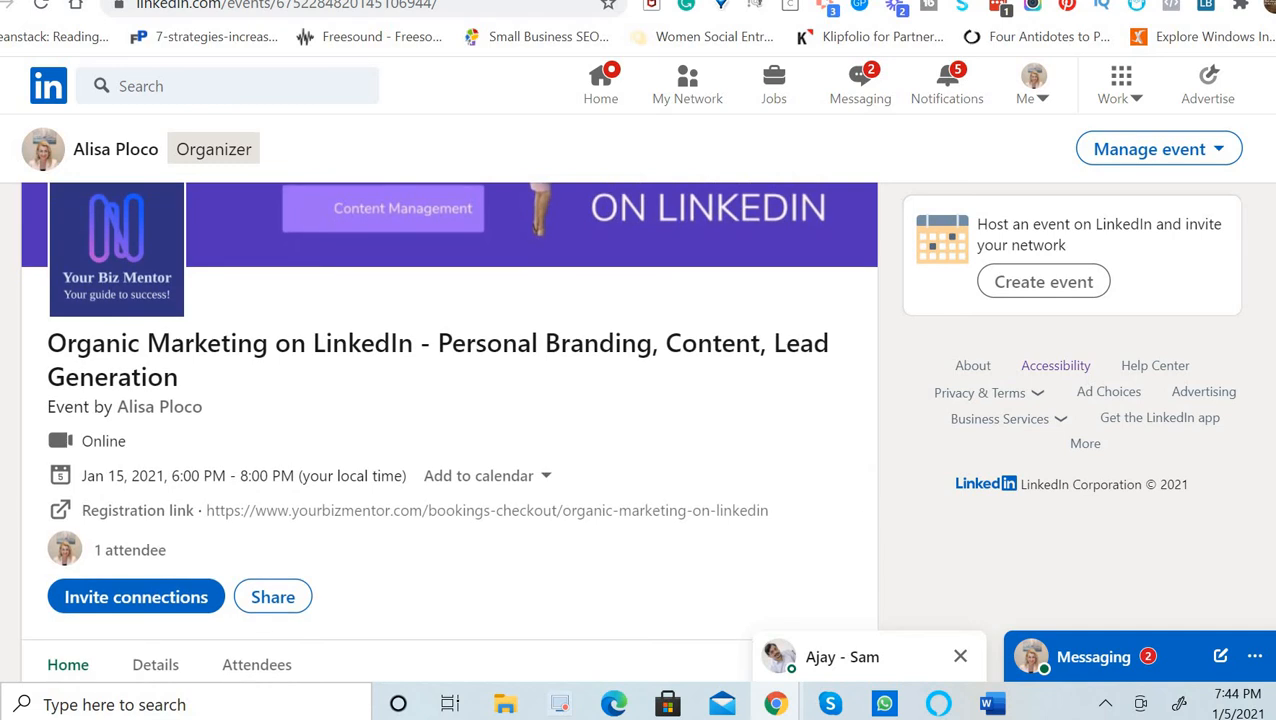
scroll(834, 501, down, 2)
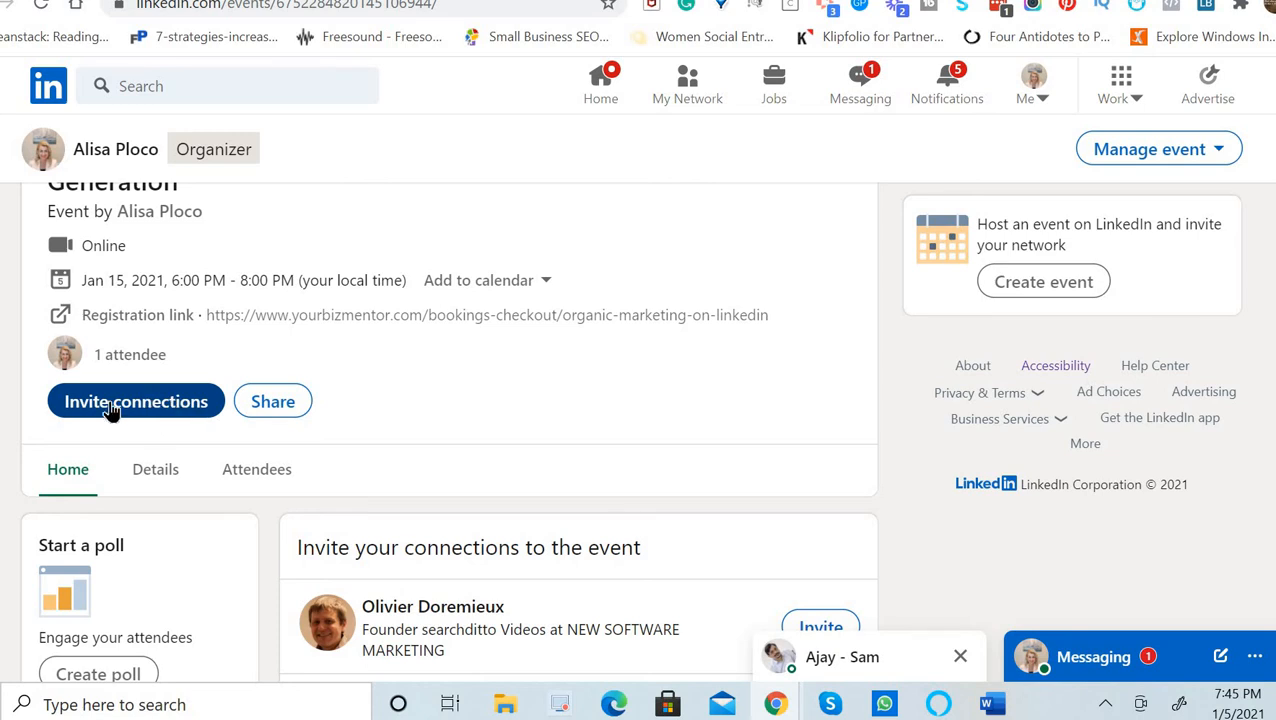
Open the Invite connections dialog and explore its name search and filter options.
click(195, 414)
click(413, 189)
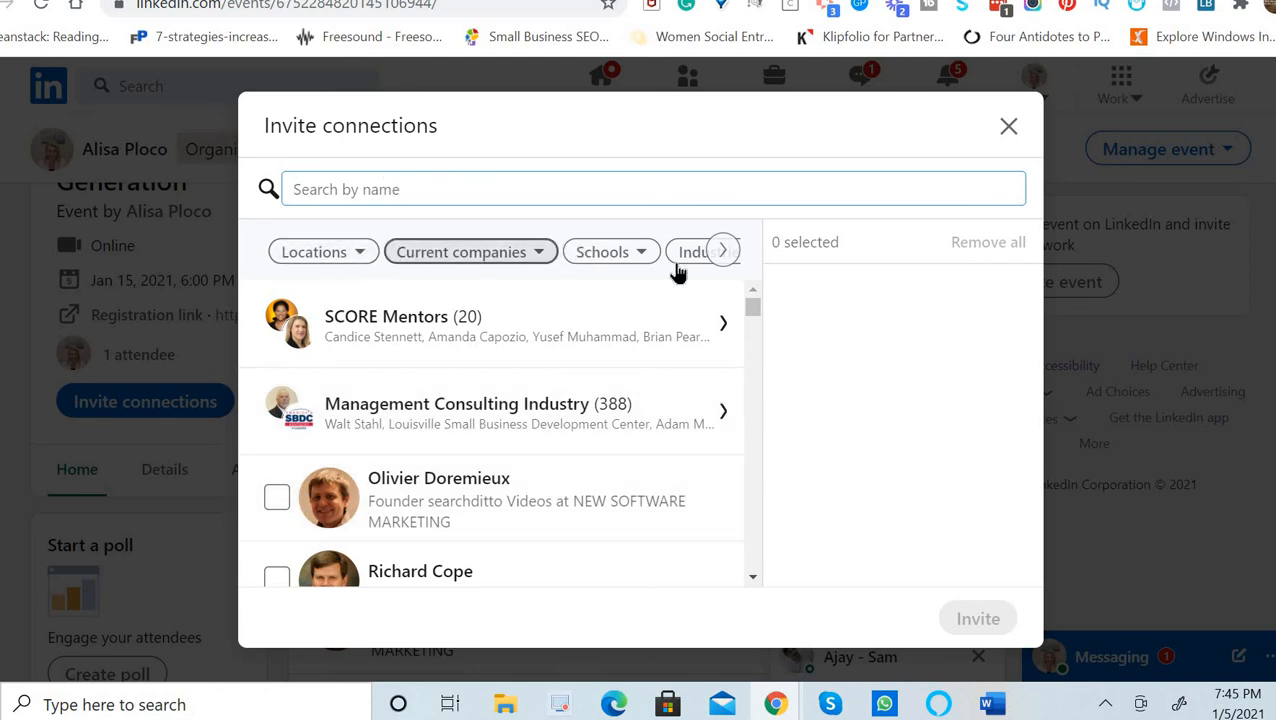
click(723, 252)
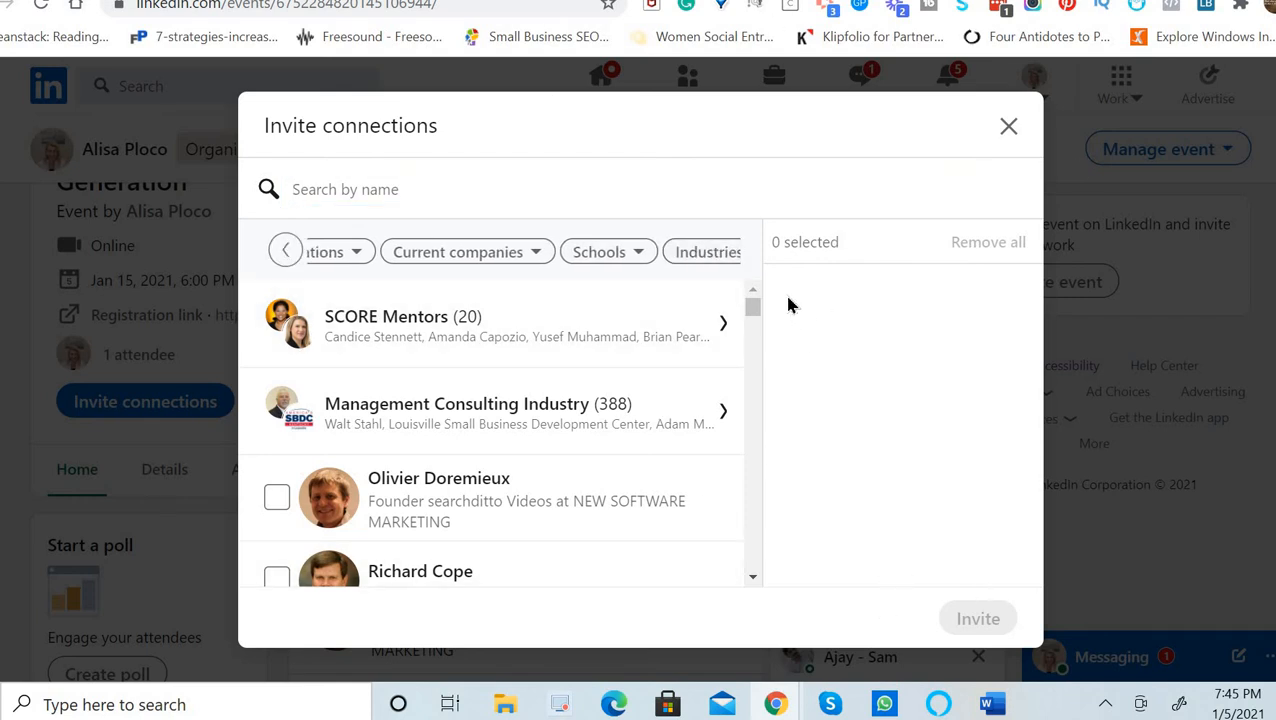
Tick the first two connections, untick them again, and close the dialog without inviting.
click(277, 500)
click(277, 578)
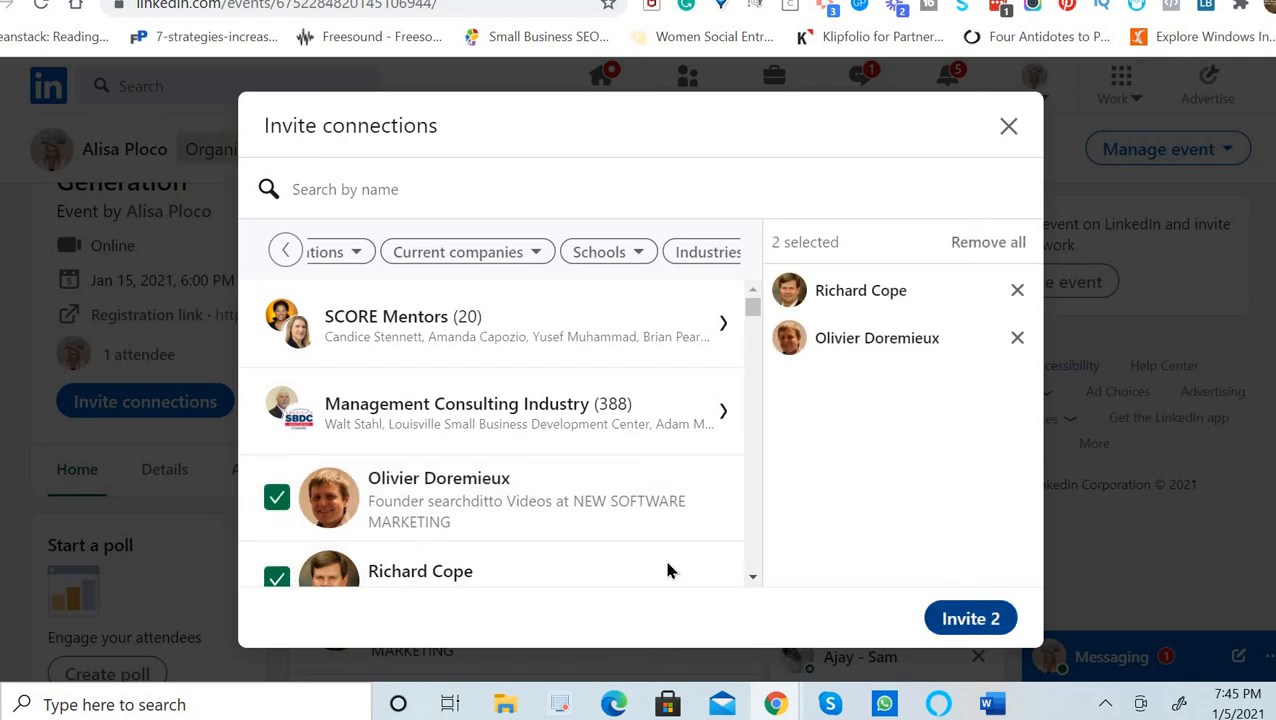
click(277, 498)
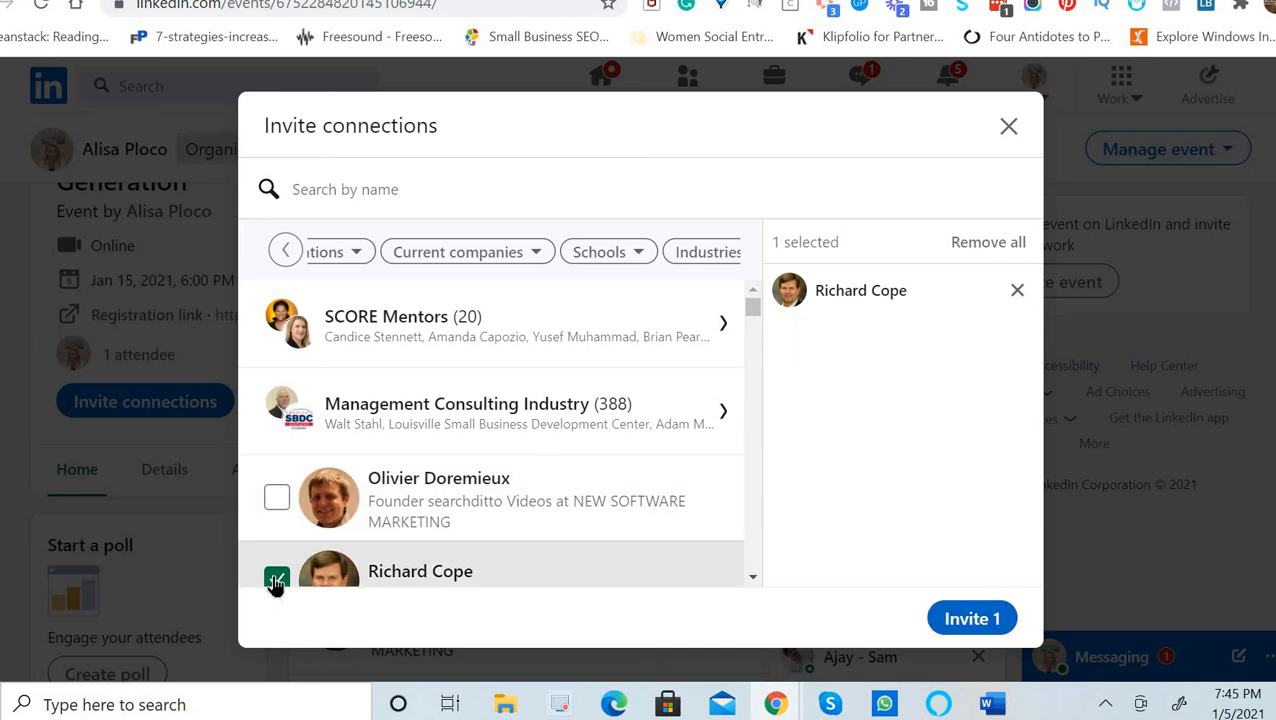
click(274, 580)
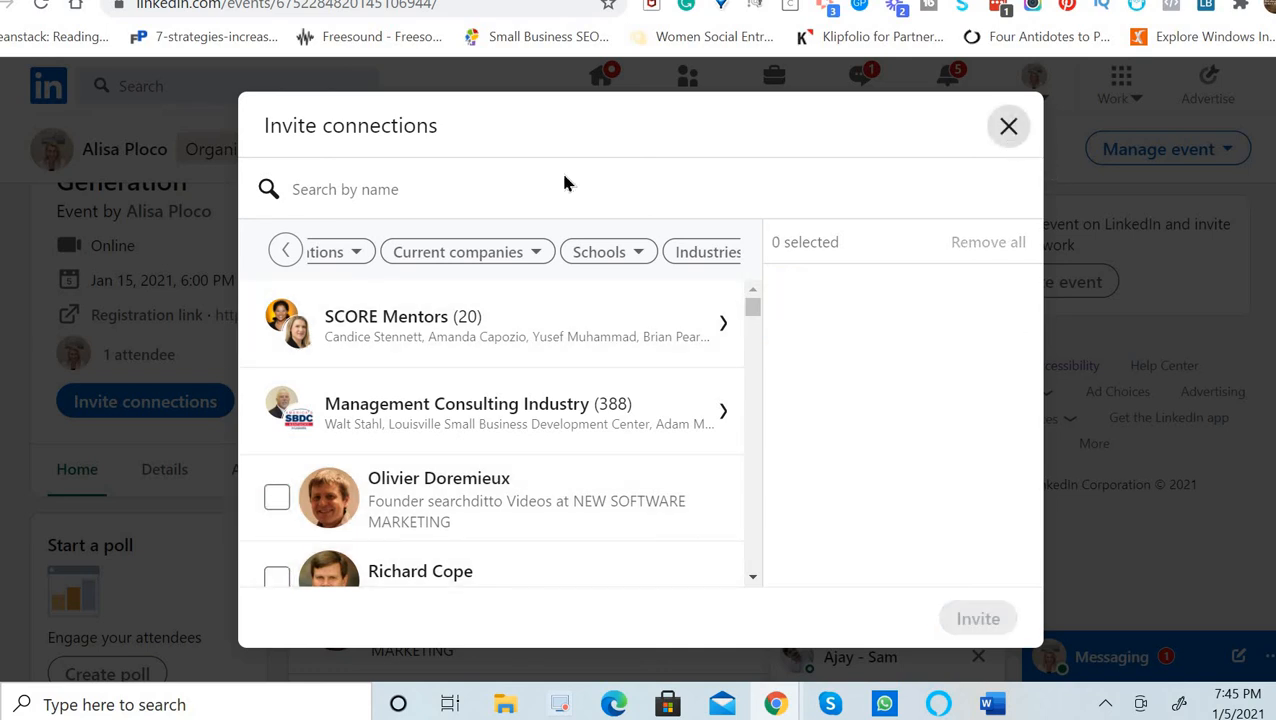
click(1008, 127)
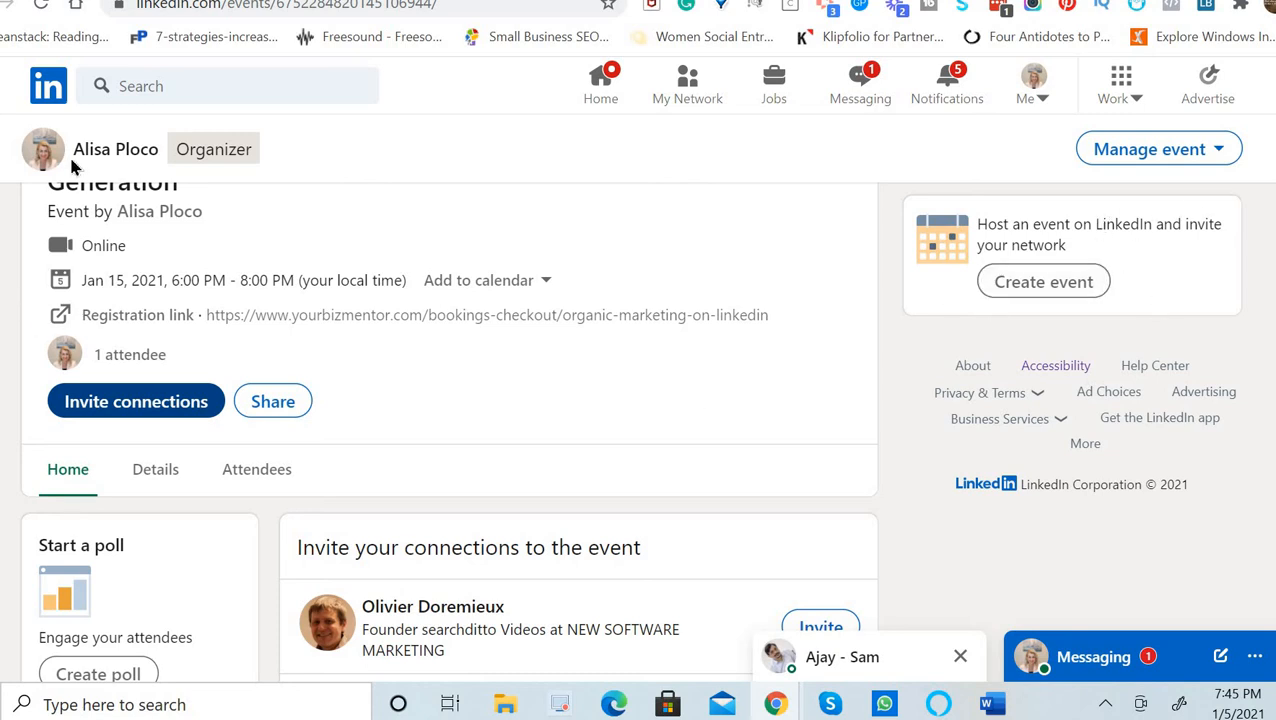
click(1178, 160)
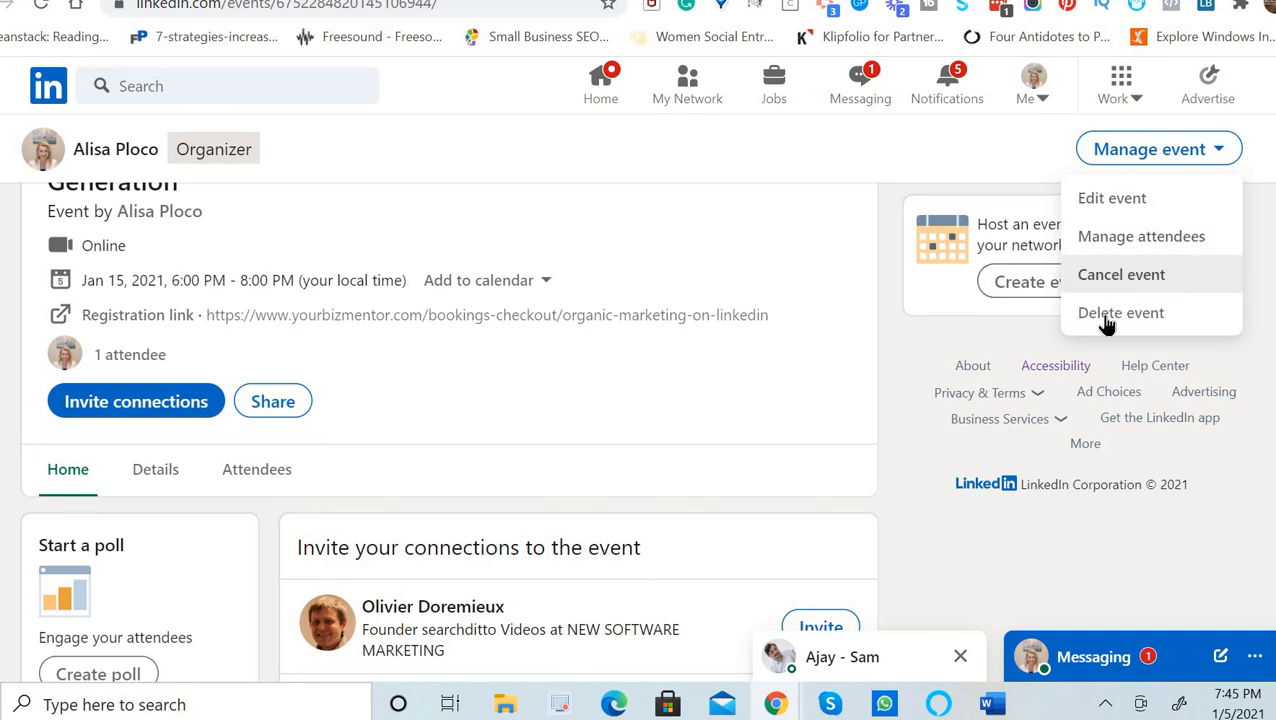
click(1116, 203)
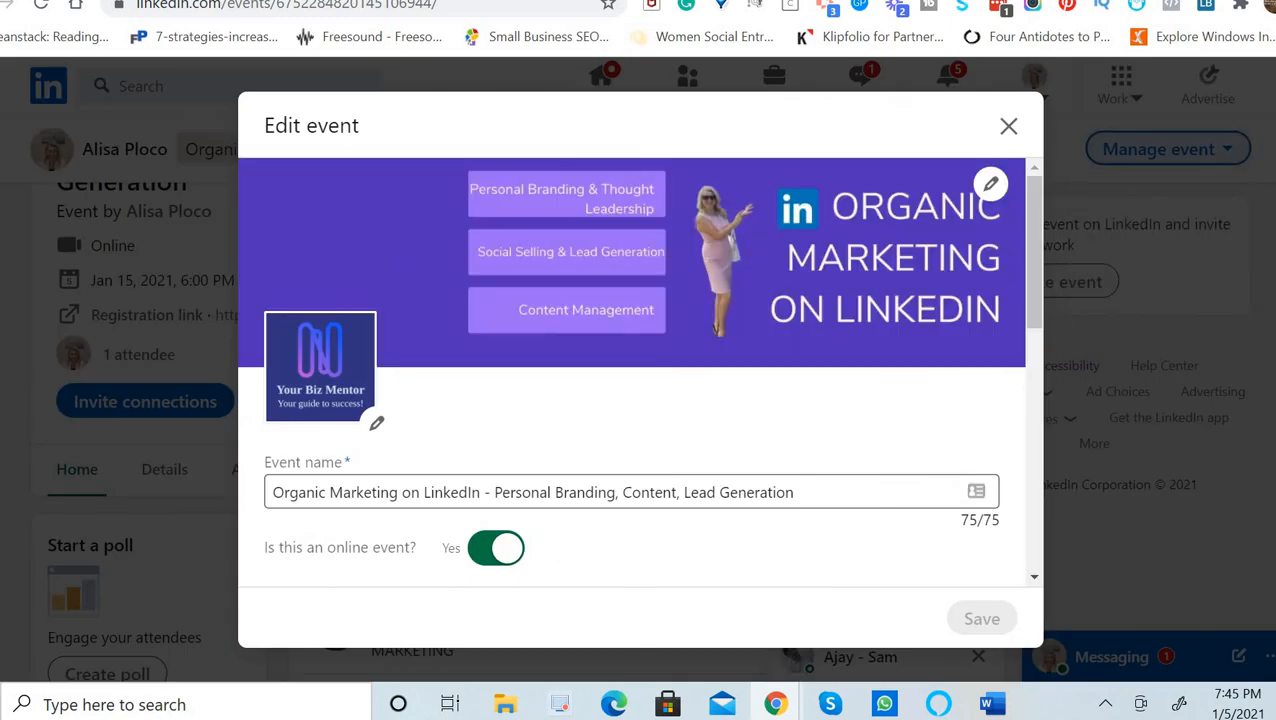
scroll(883, 298, down, 2)
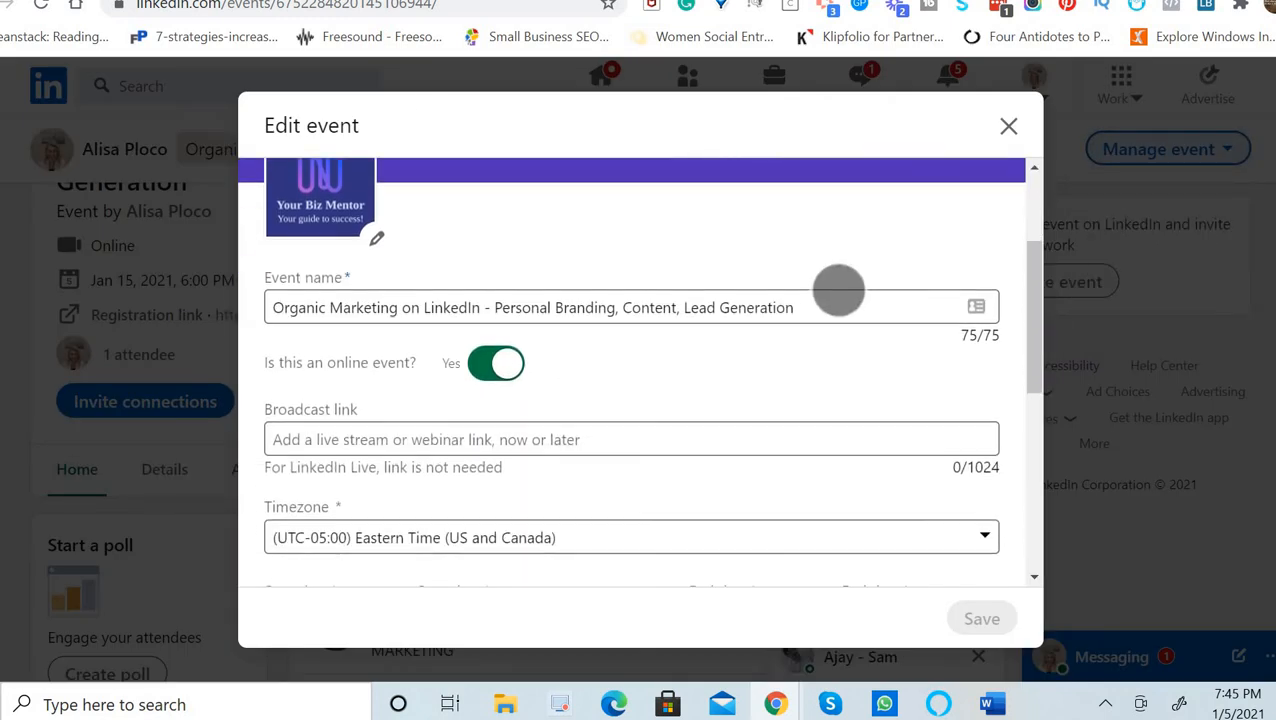
scroll(835, 290, up, 2)
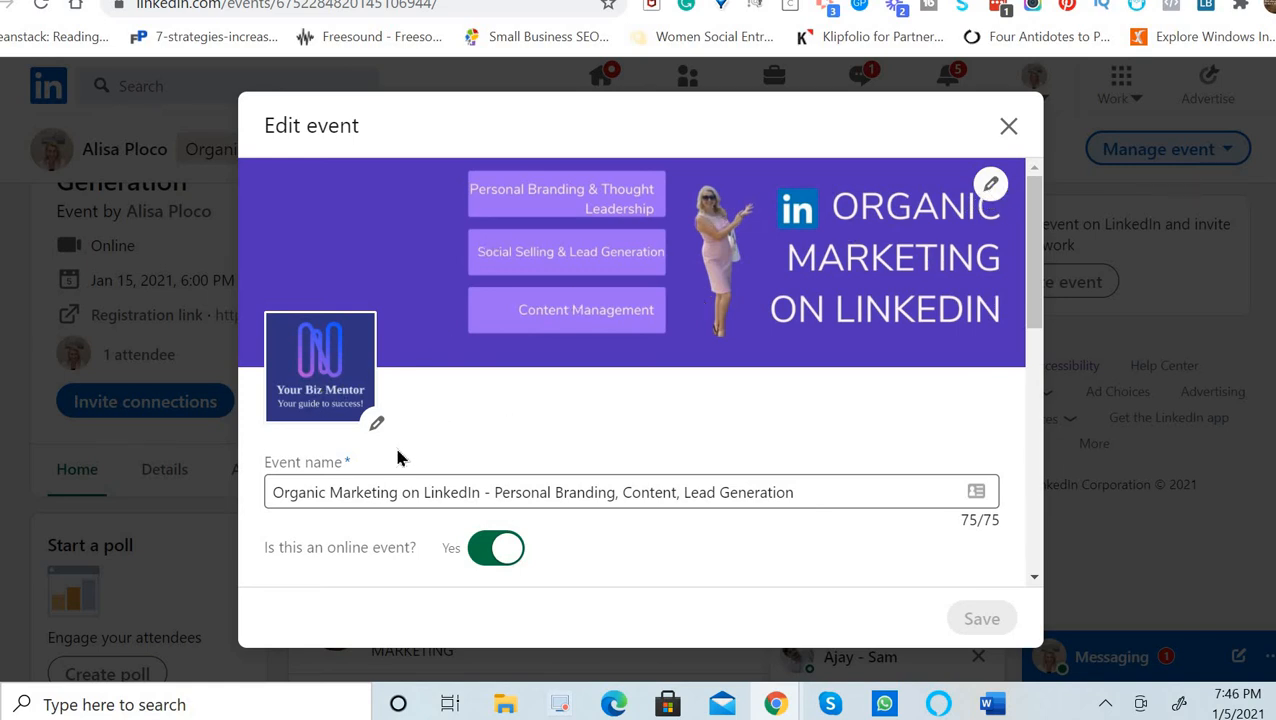
scroll(880, 382, down, 3)
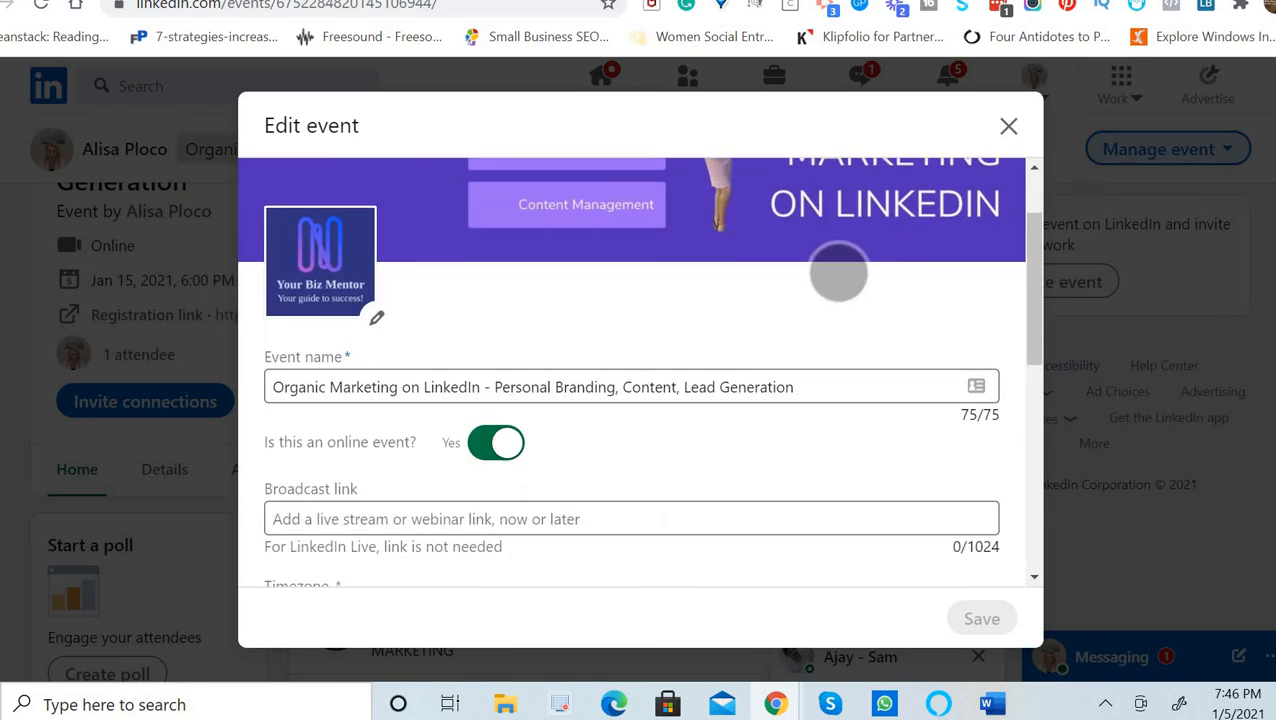
scroll(631, 370, down, 1)
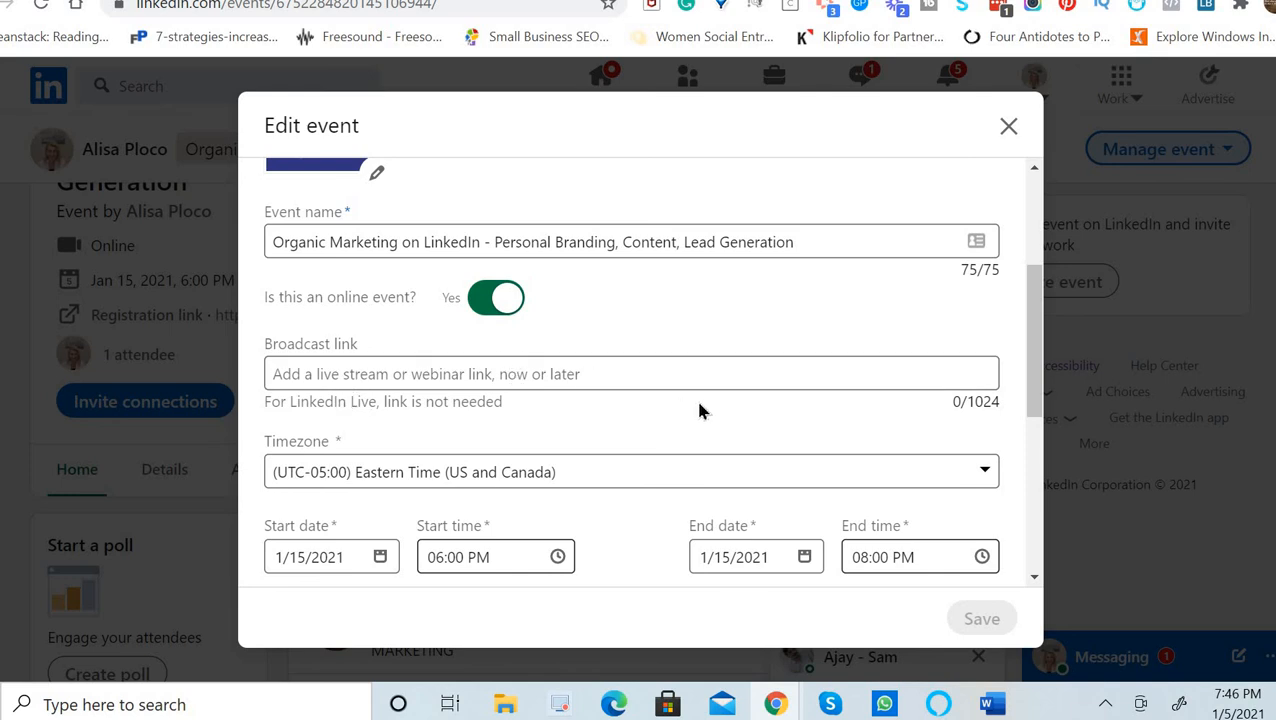
scroll(745, 335, down, 3)
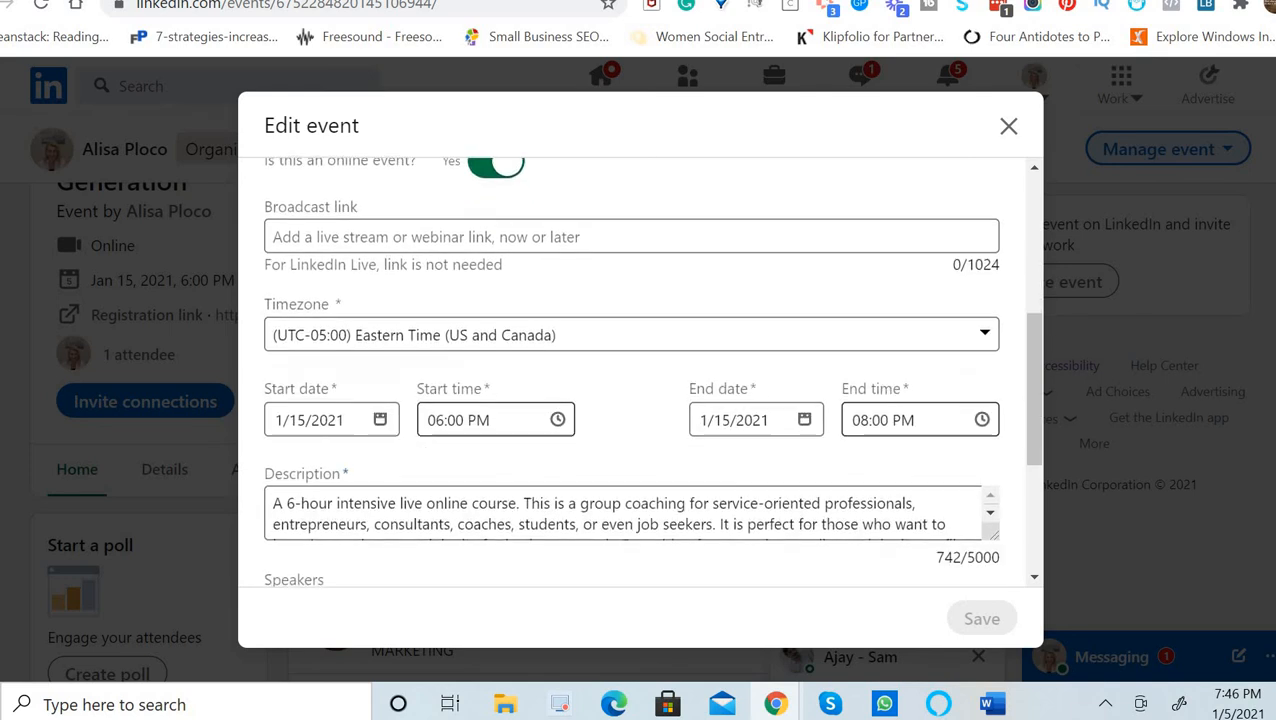
scroll(660, 368, down, 1)
scroll(651, 371, down, 1)
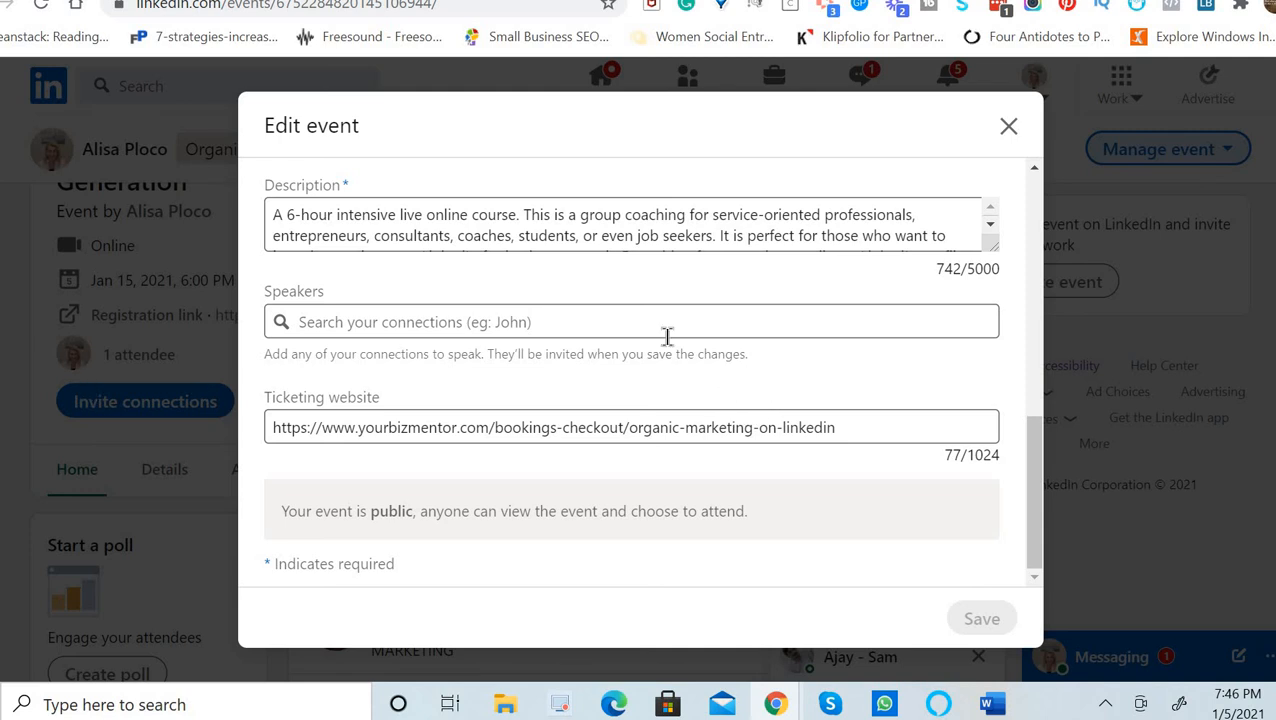
click(433, 322)
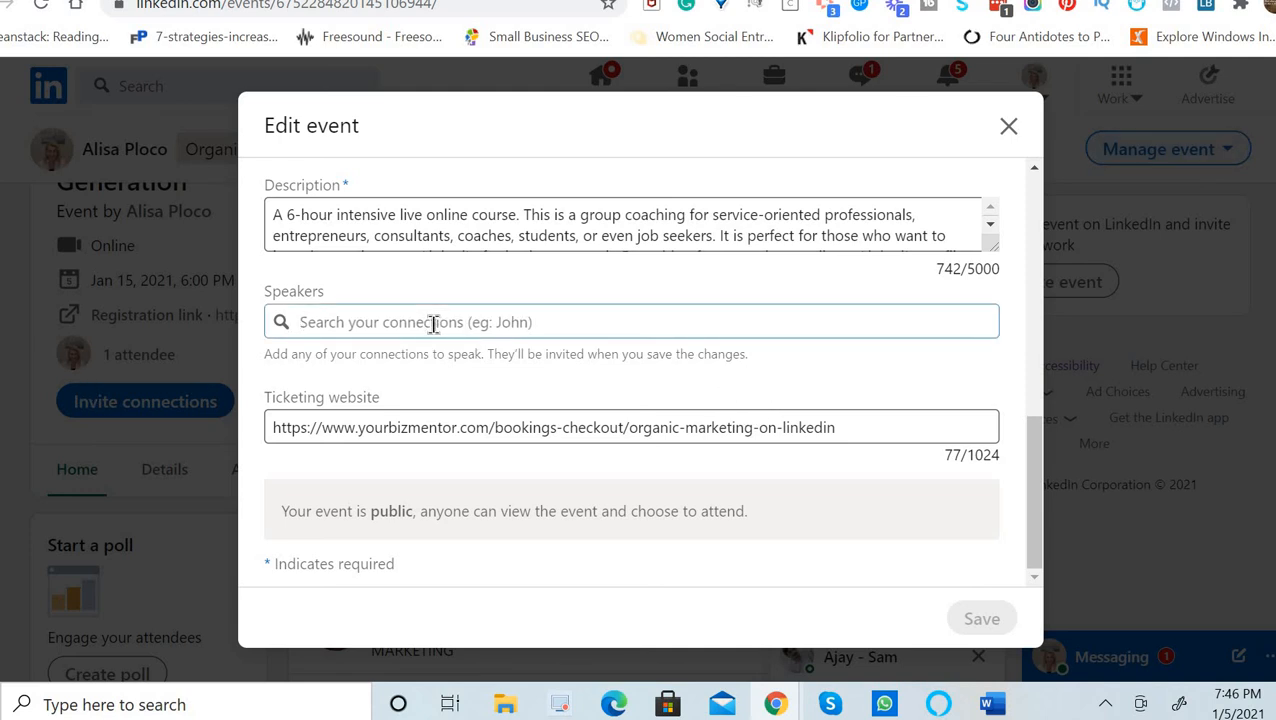
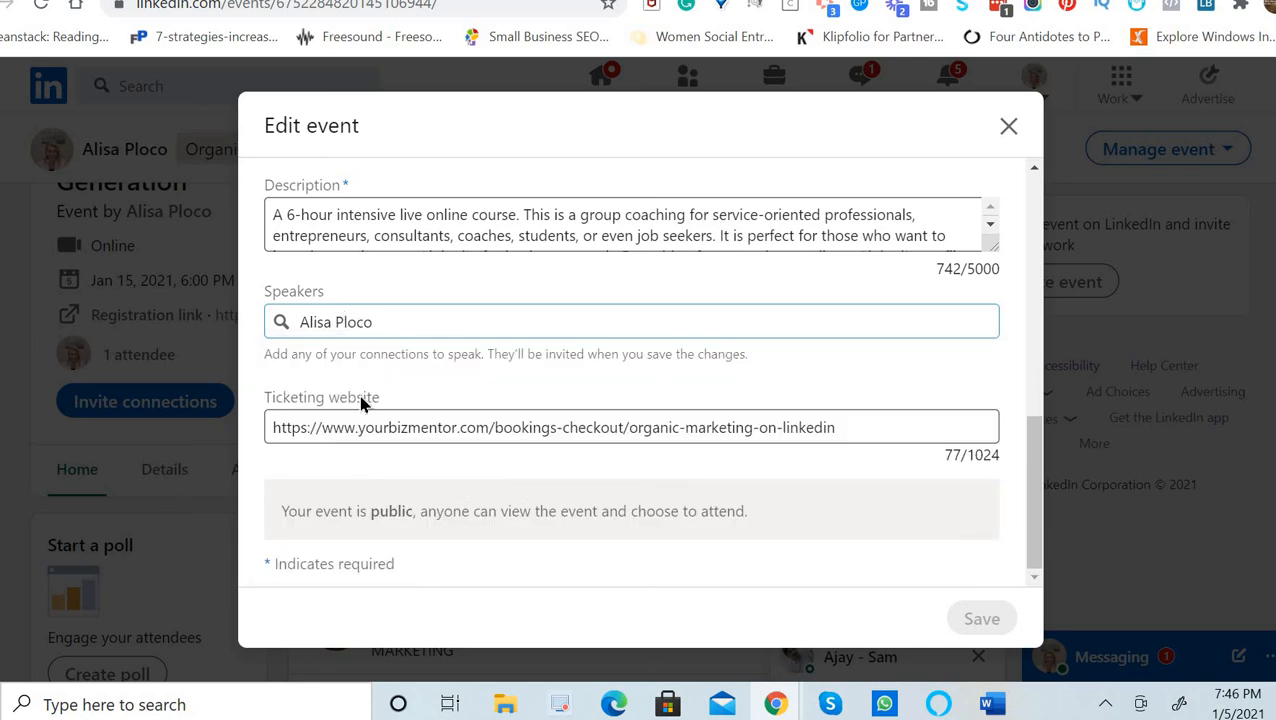
click(846, 268)
key(BackSpace)
key(BackSpace)
key(BackSpace)
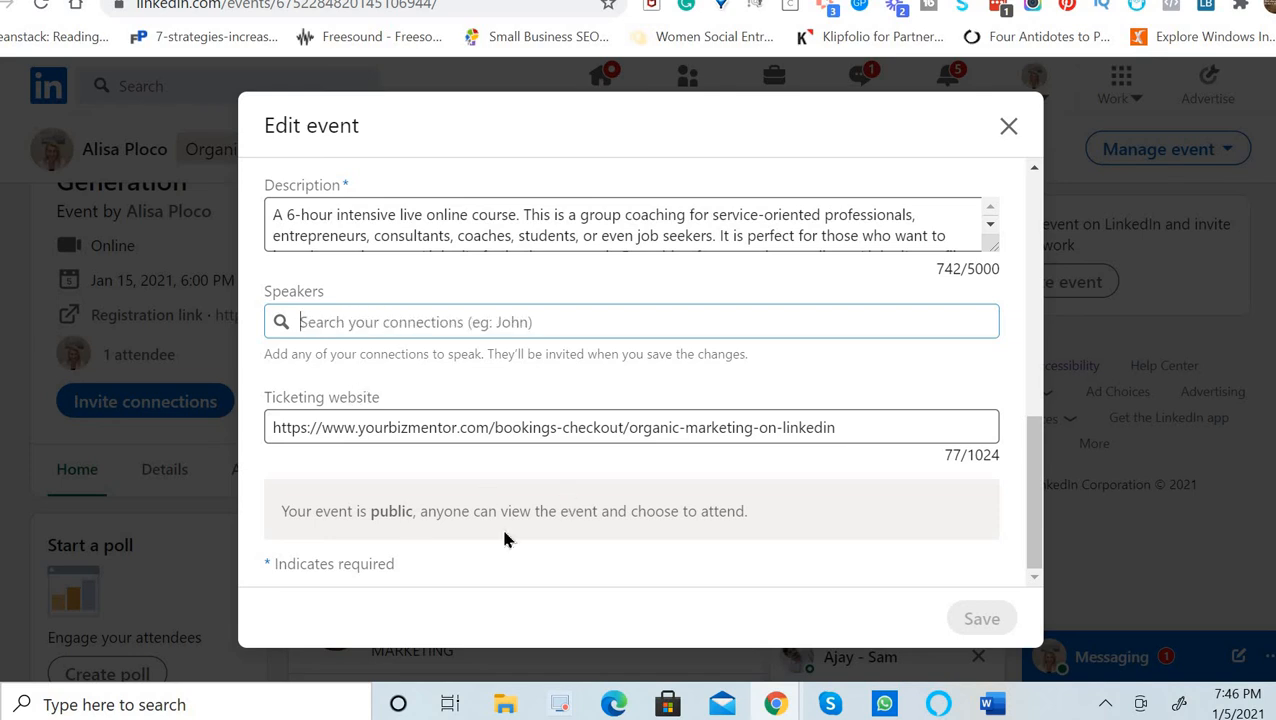
click(456, 515)
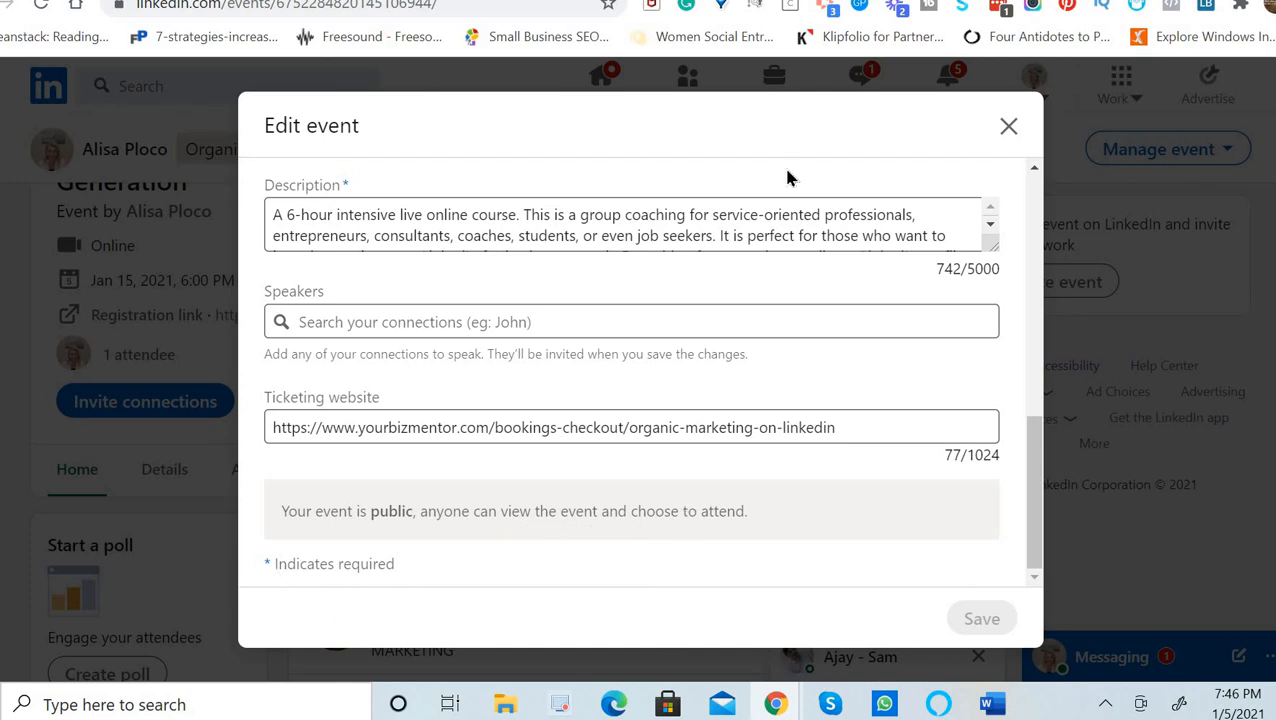
scroll(1035, 237, up, 4)
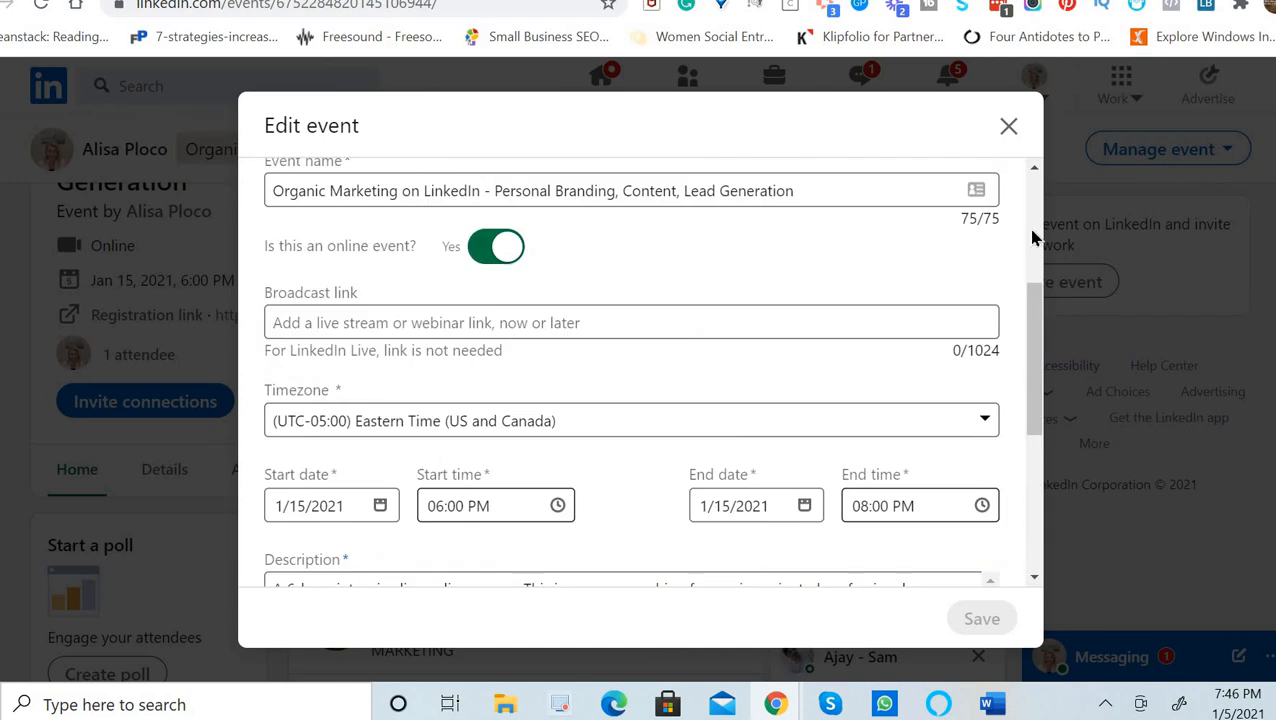
scroll(1035, 237, up, 3)
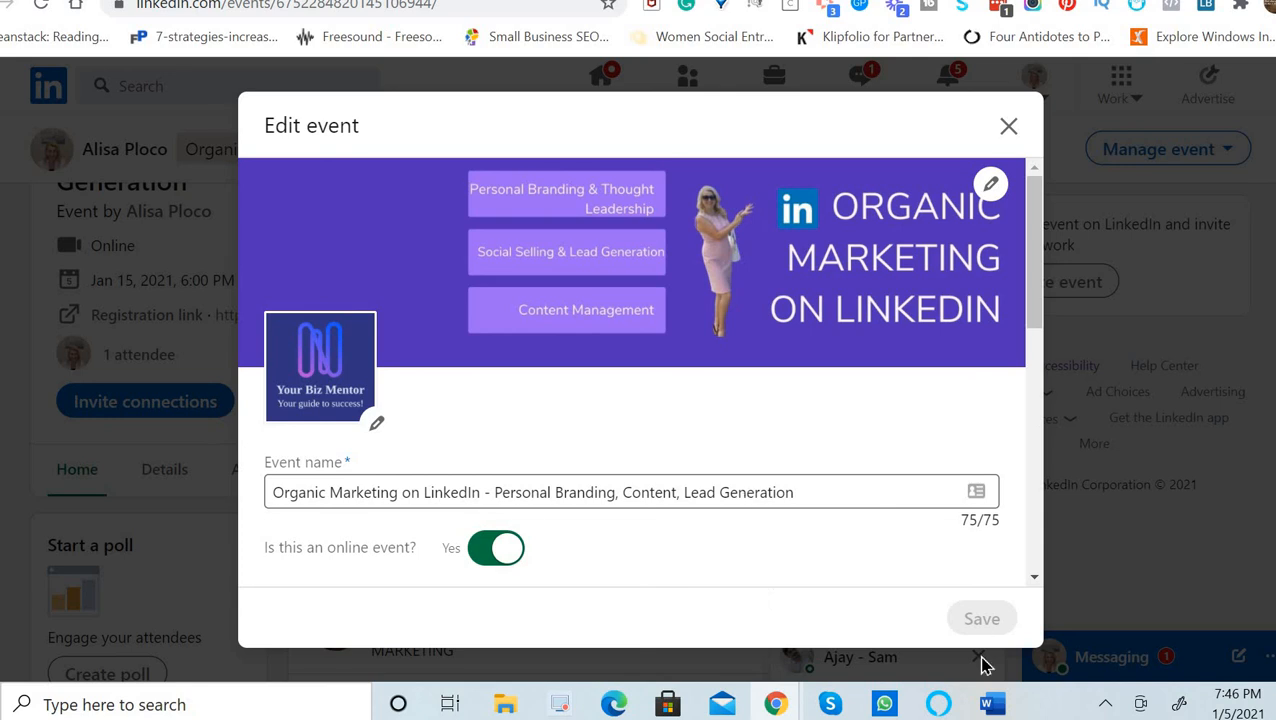
click(1008, 127)
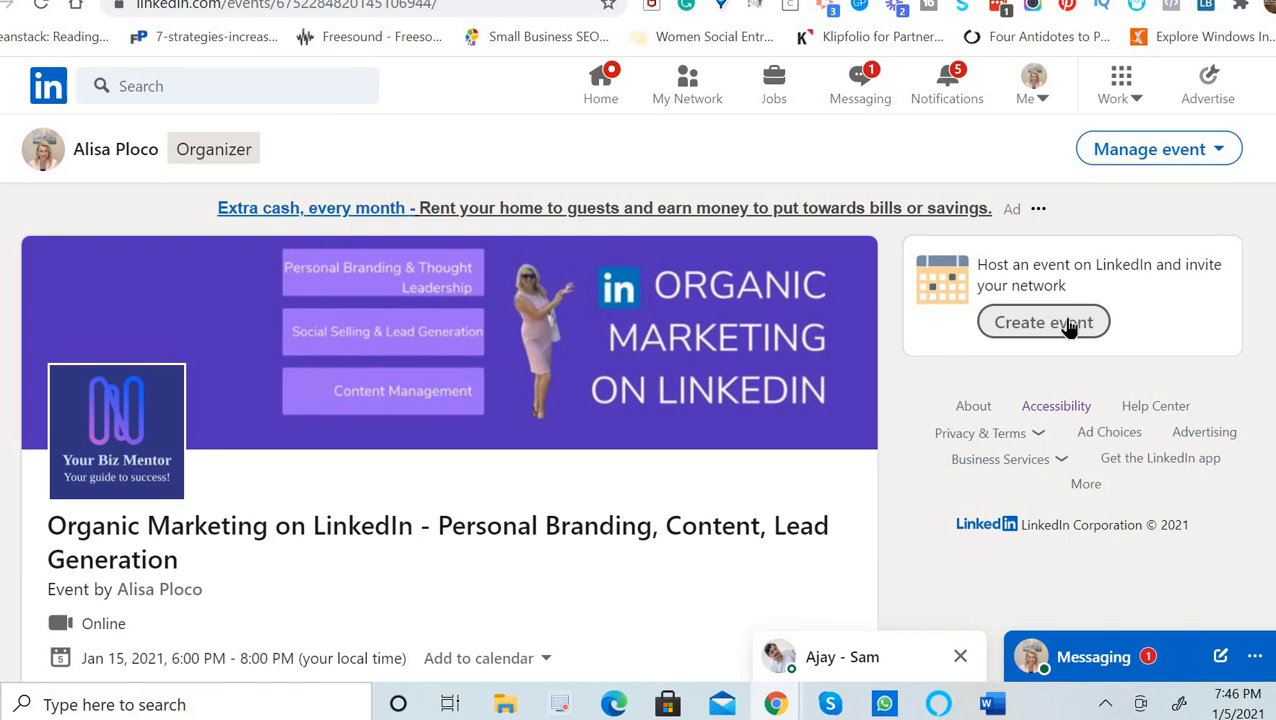
click(1071, 327)
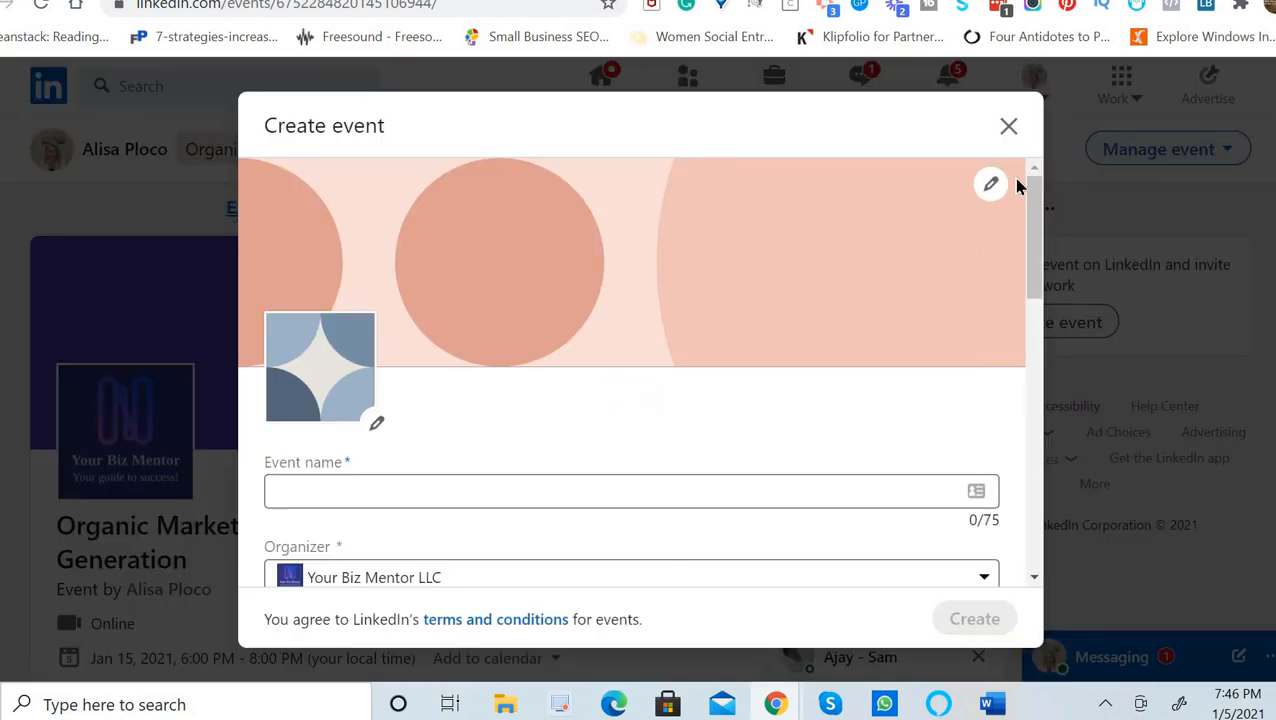
click(1008, 128)
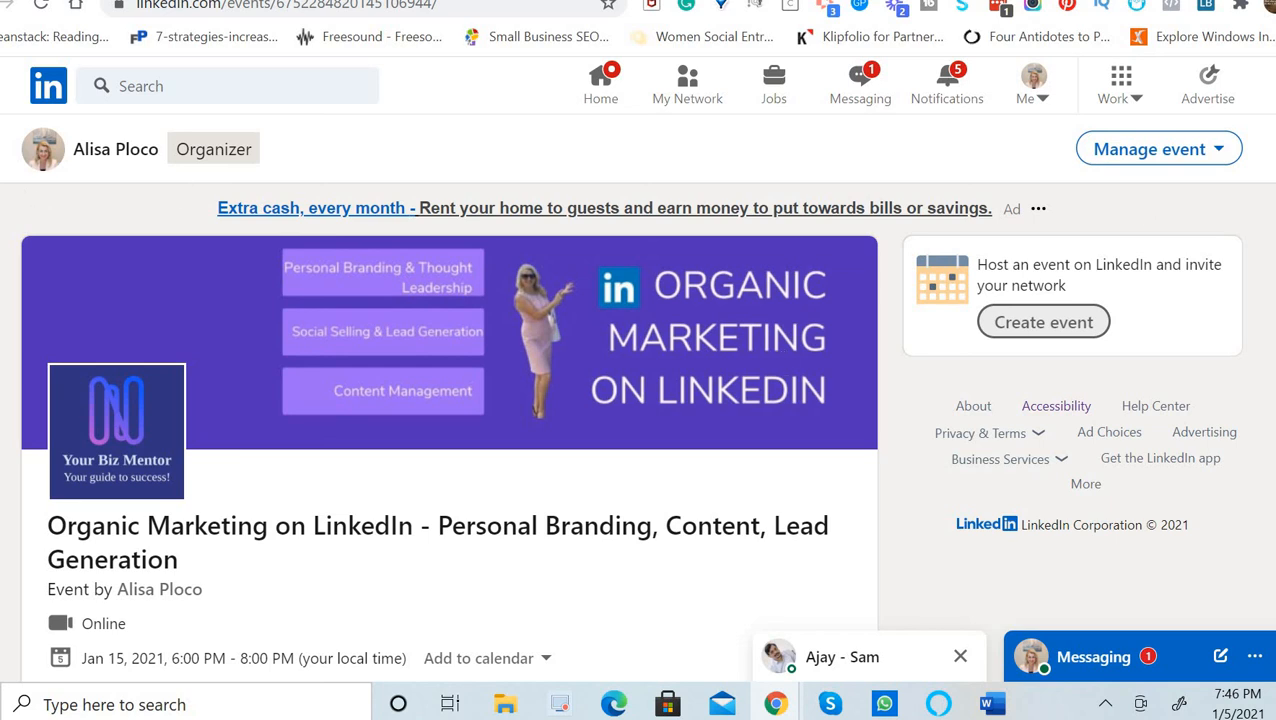
click(40, 90)
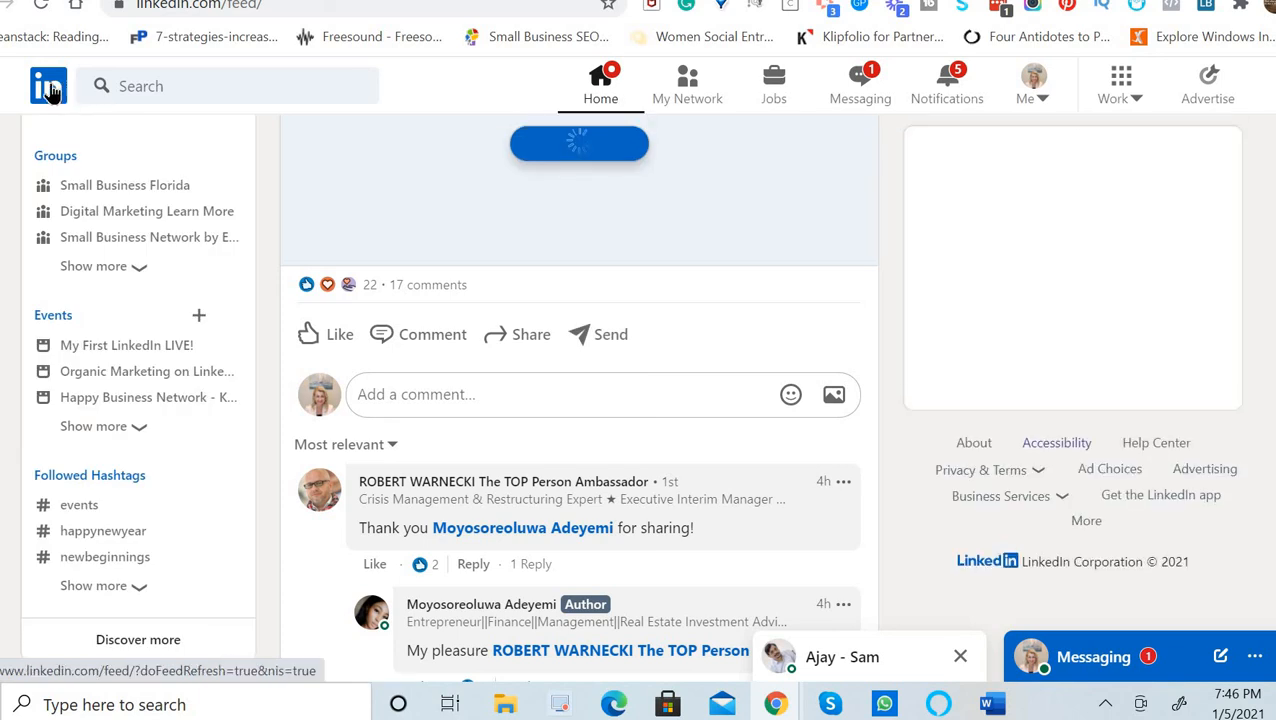
click(55, 315)
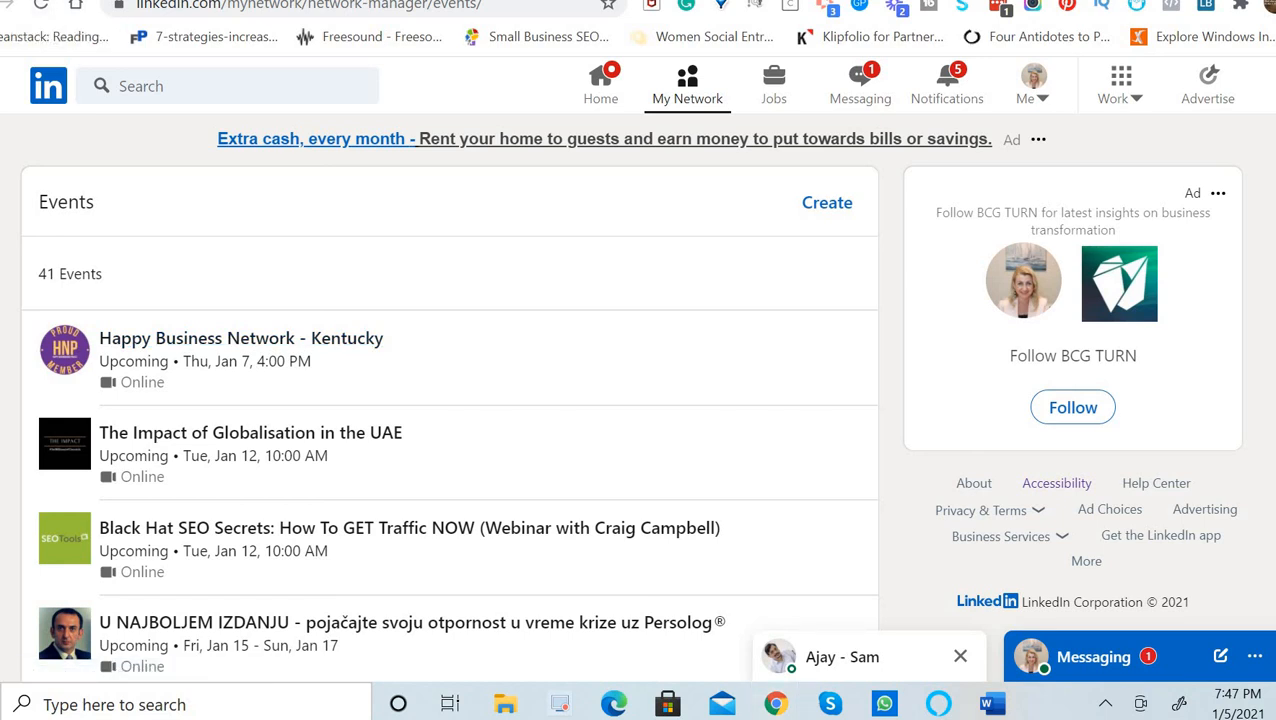
scroll(772, 356, down, 4)
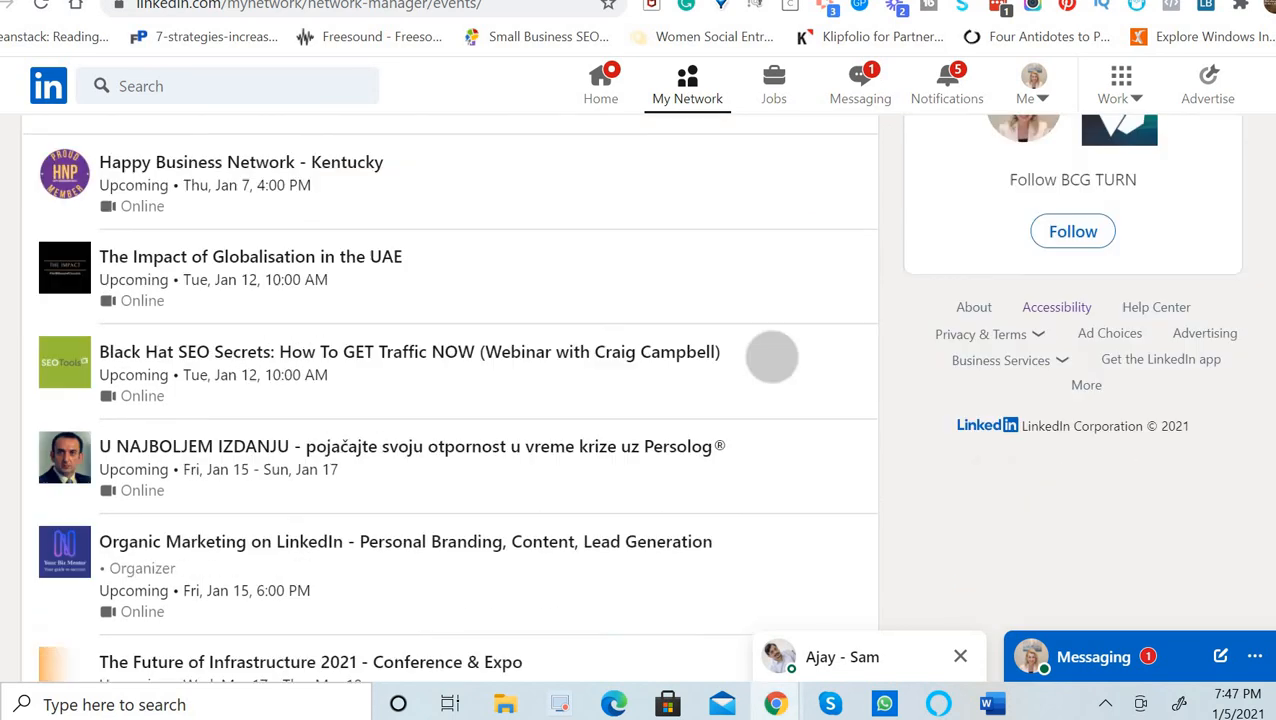